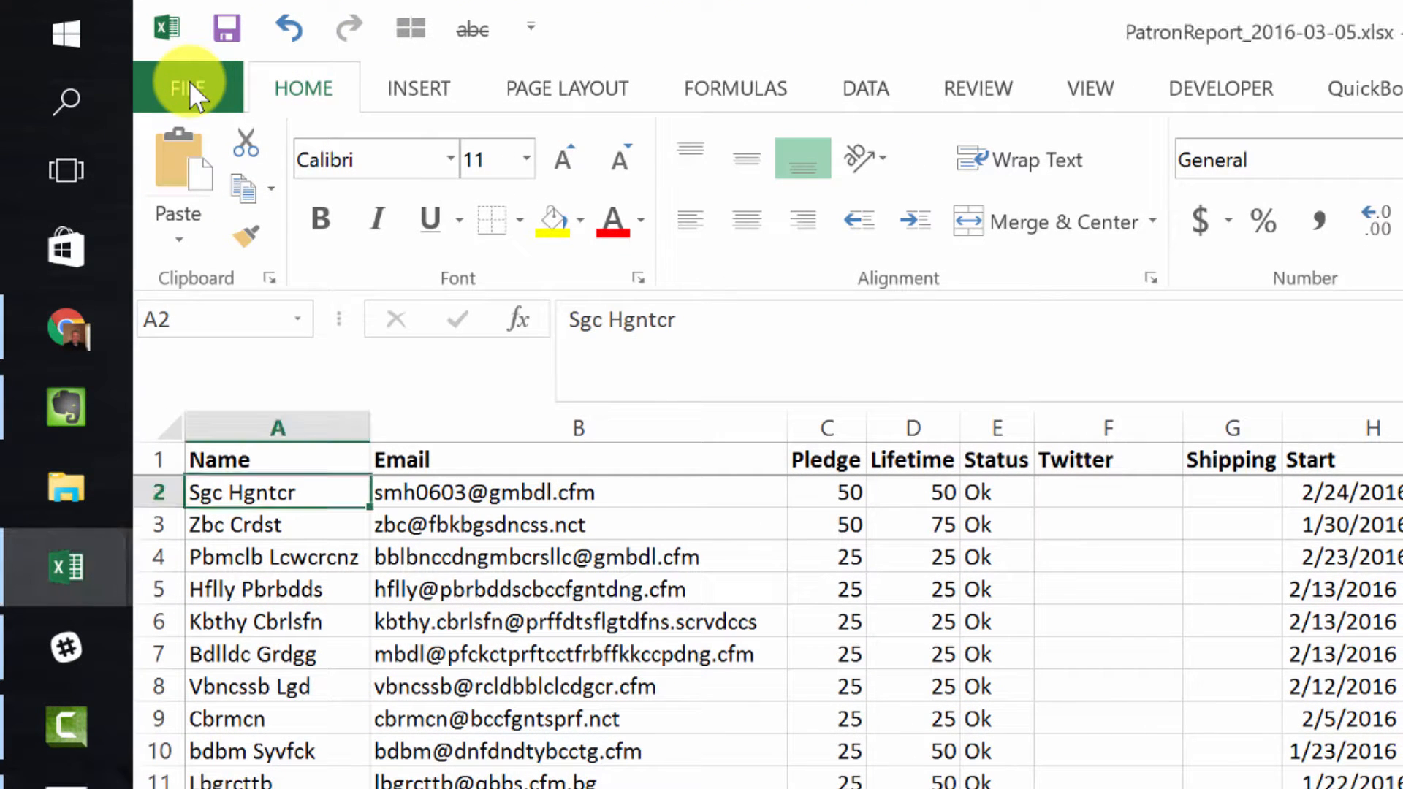
# Step: Check the file types available for saving a copy of the workbook, keep Excel Workbook (*.xlsx), and leave without saving
pyautogui.click(190, 81)
pyautogui.click(223, 402)
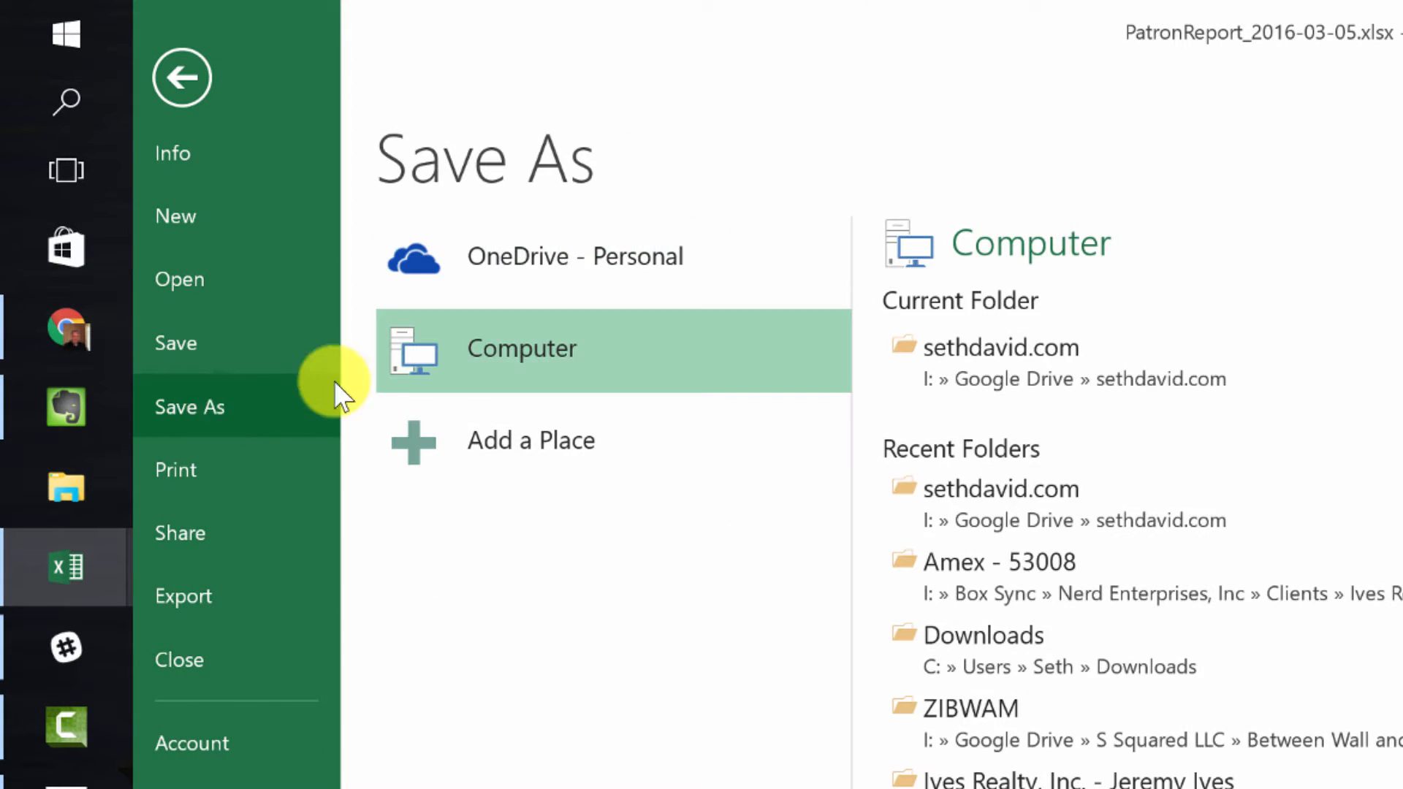
pyautogui.click(986, 354)
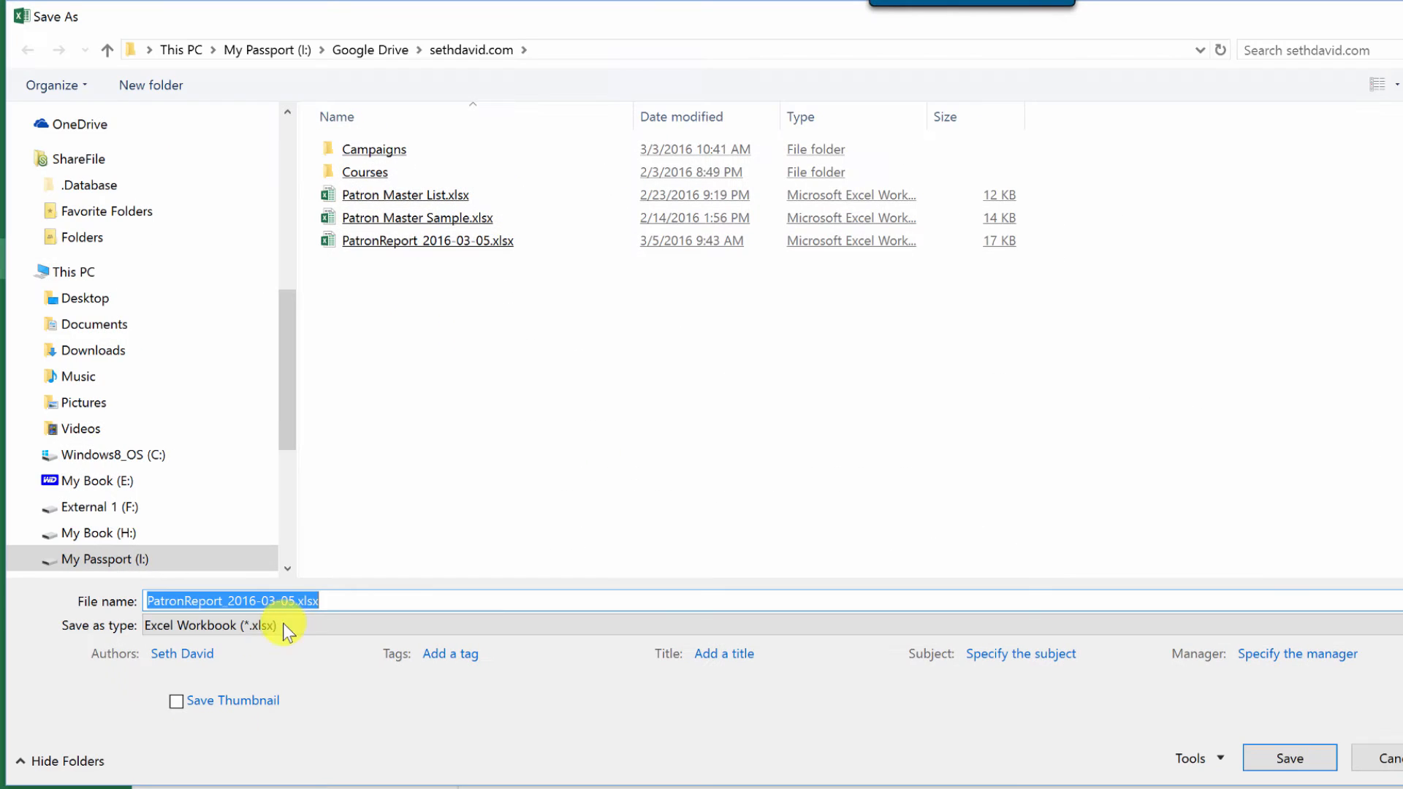
pyautogui.click(282, 624)
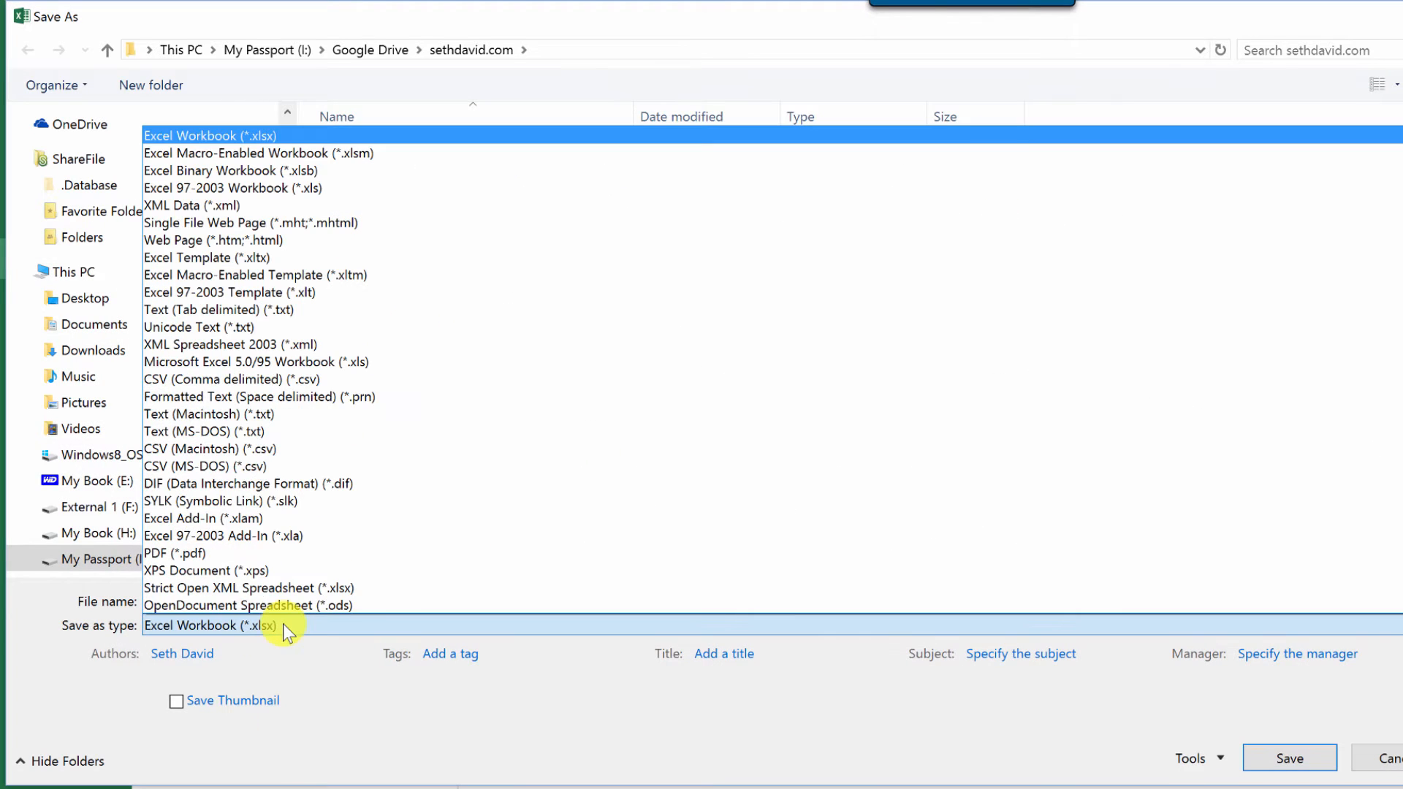
pyautogui.click(287, 138)
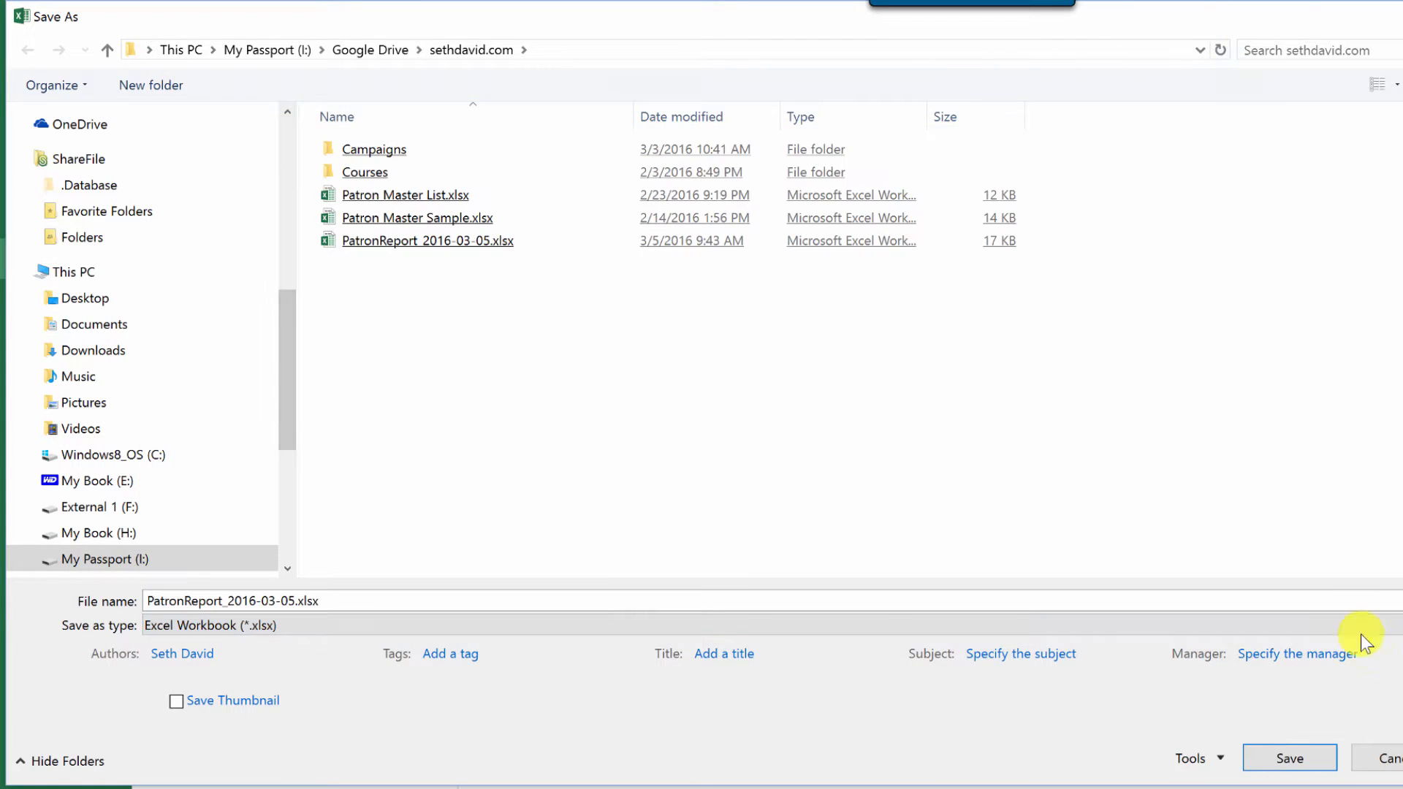
pyautogui.click(1386, 758)
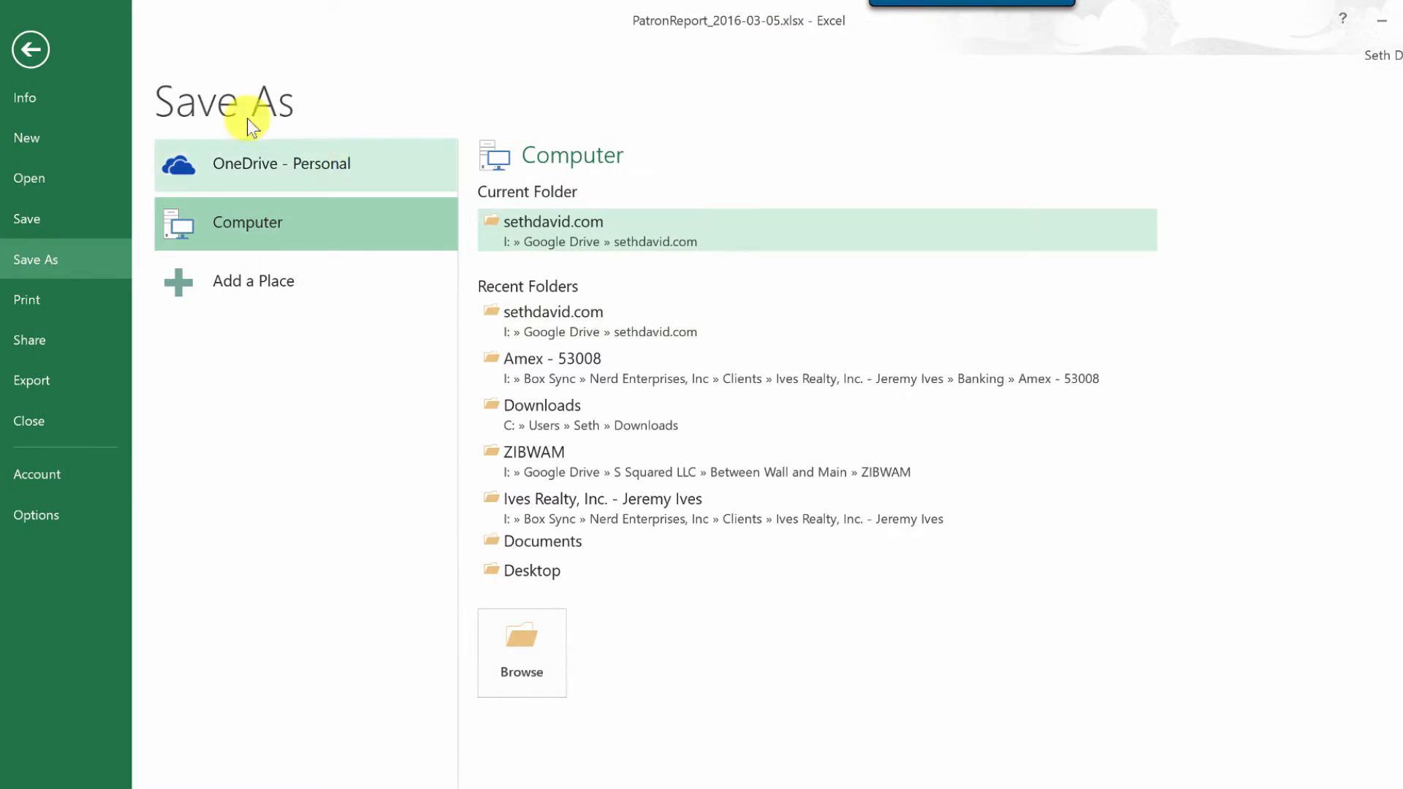
pyautogui.click(27, 54)
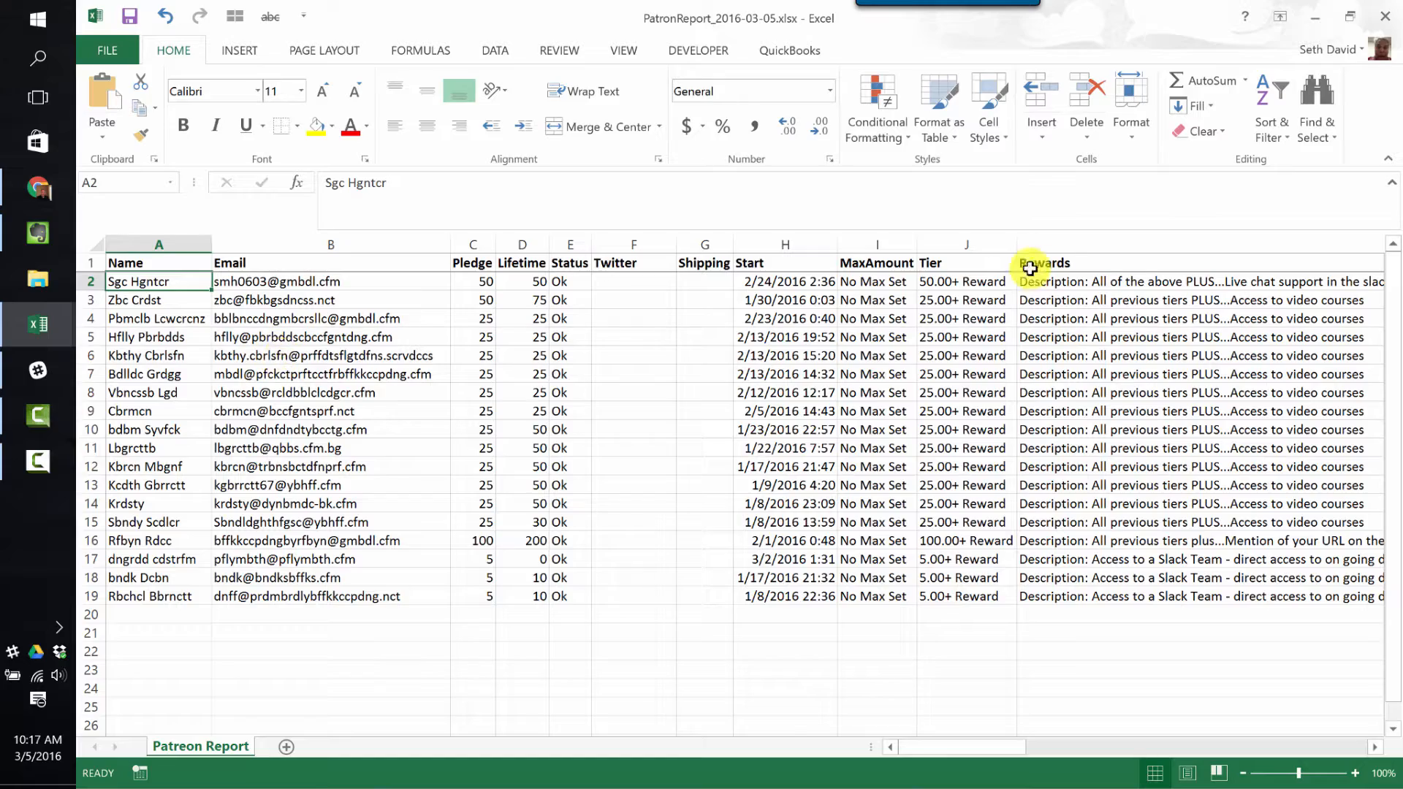
# Step: Start Text to Columns on the Tier values below the header, using Delimited data with + as the other delimiter, and check the data preview
pyautogui.click(938, 284)
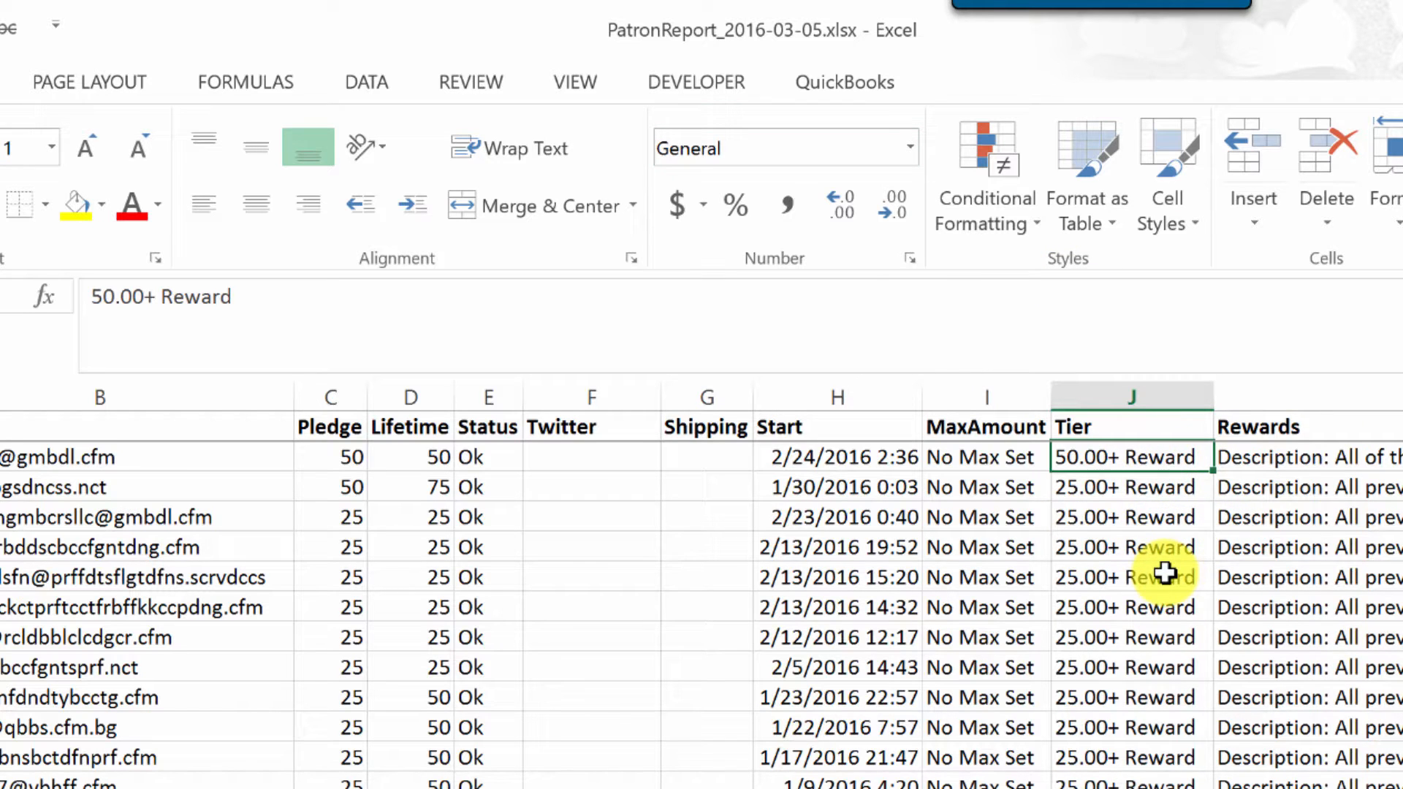
pyautogui.hotkey('ctrl', 'shift', 'Down')
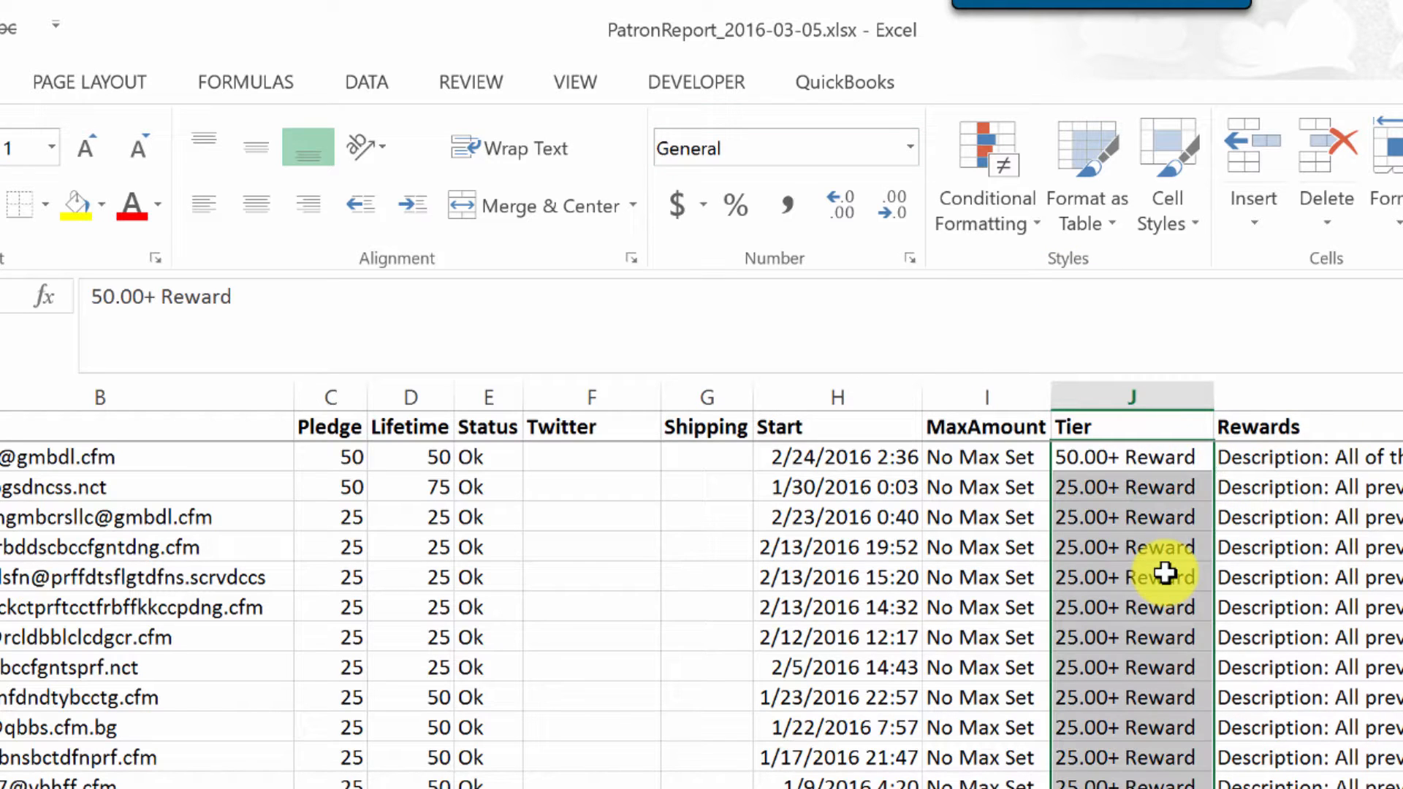
pyautogui.click(368, 84)
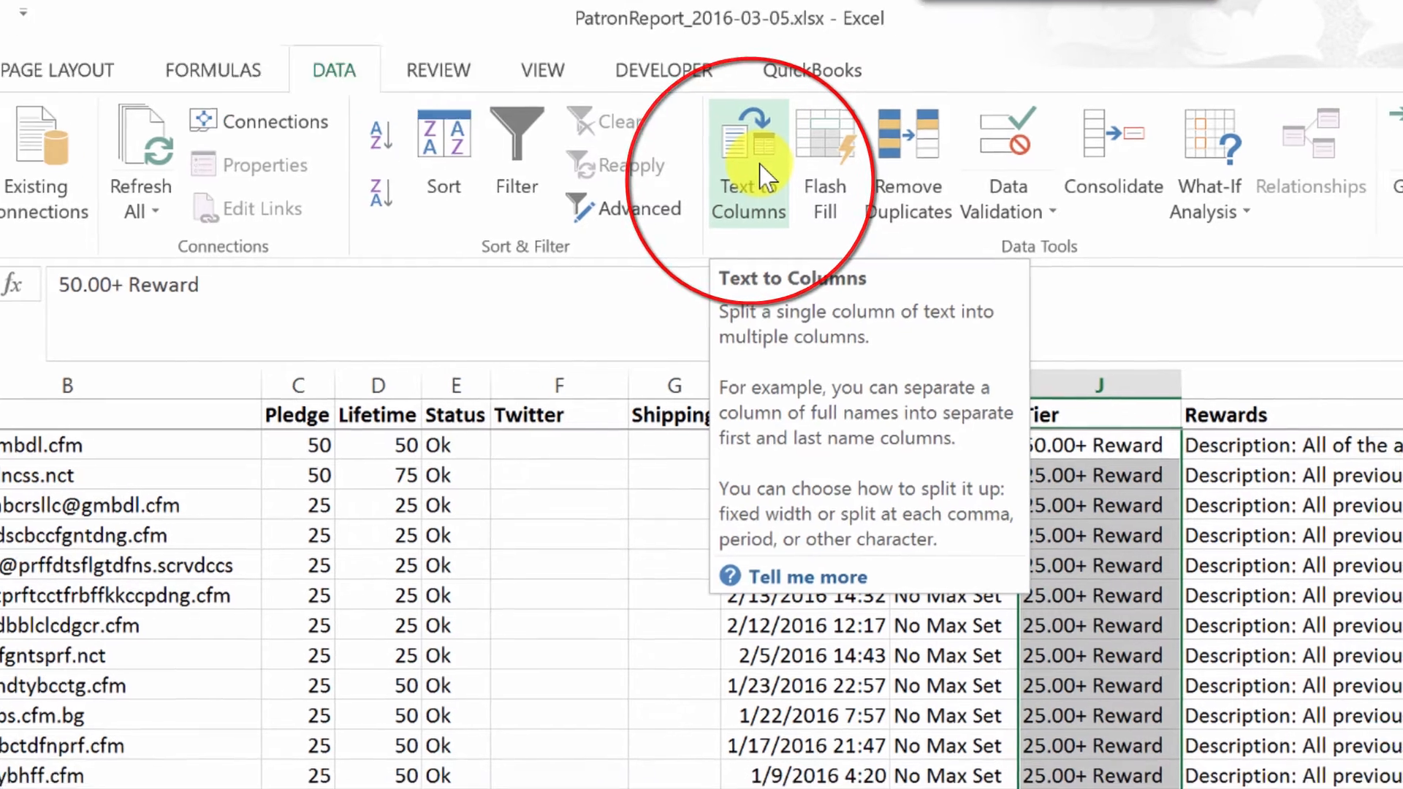
pyautogui.click(794, 176)
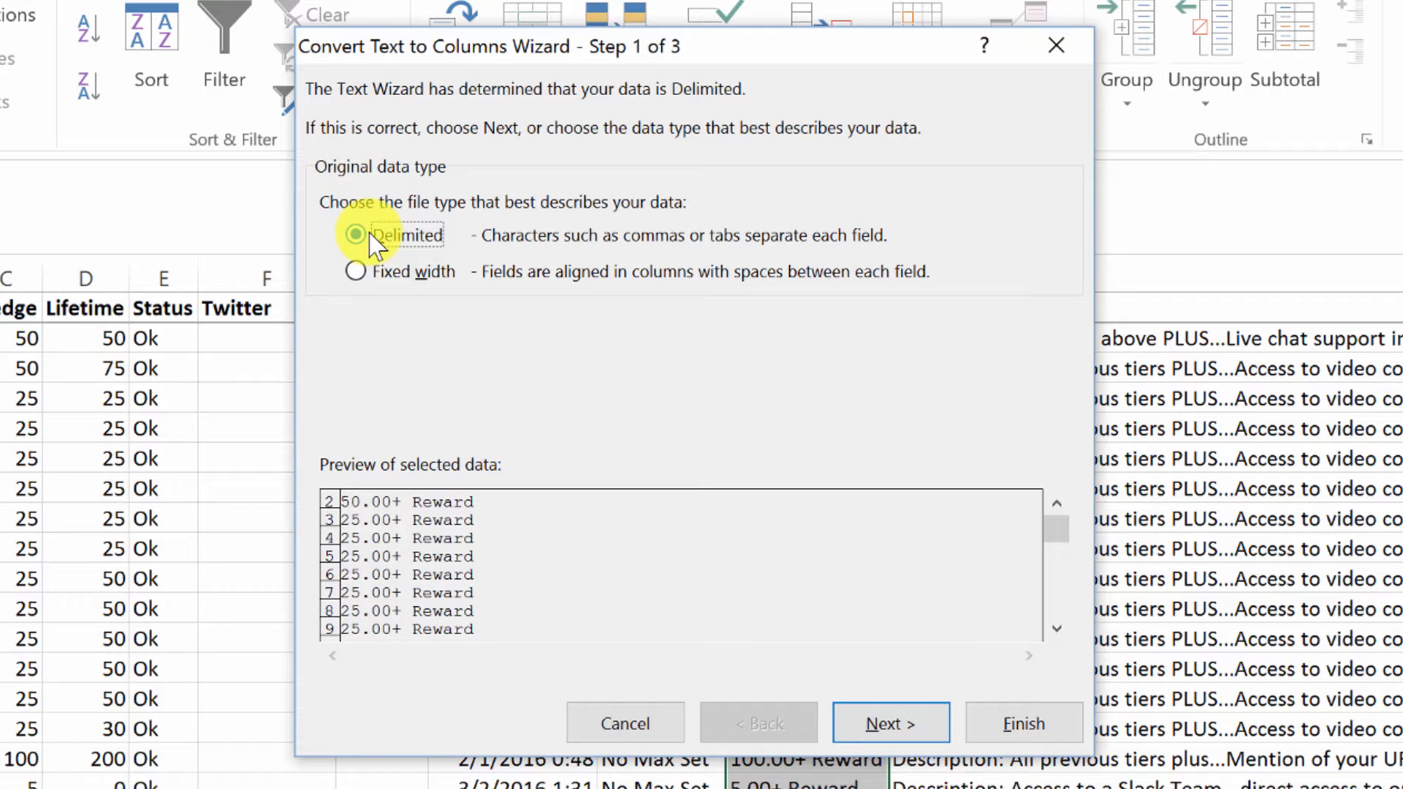
pyautogui.click(897, 726)
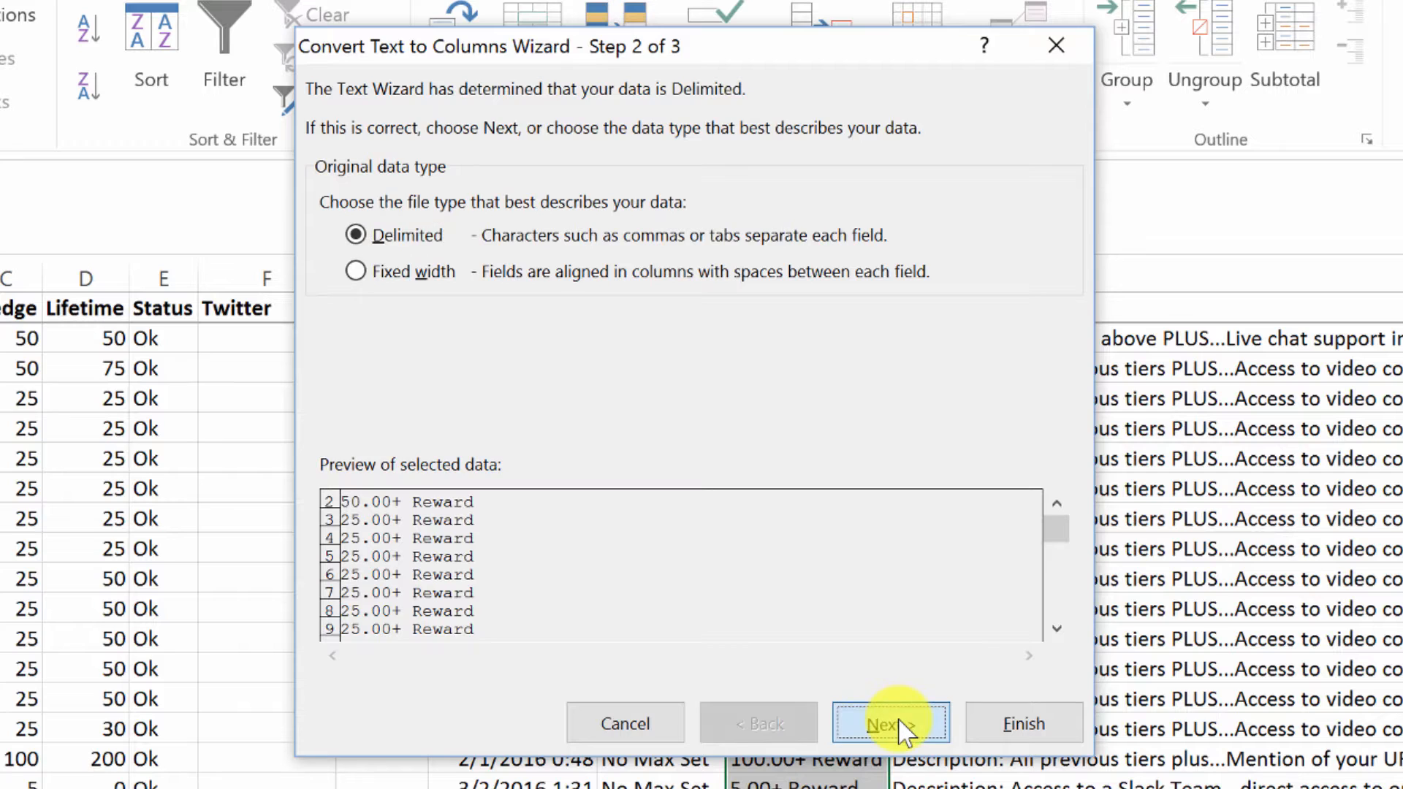
pyautogui.click(339, 347)
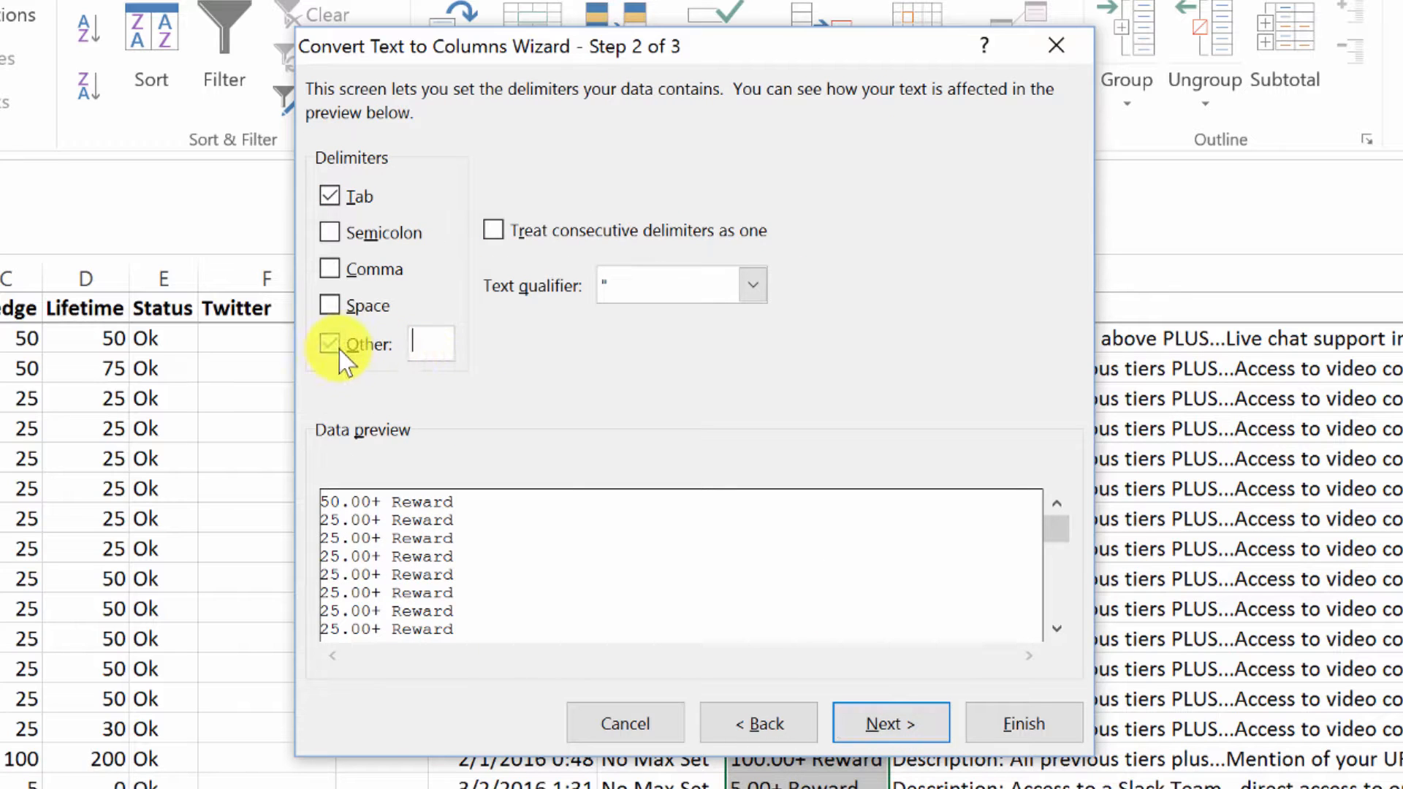
pyautogui.click(420, 345)
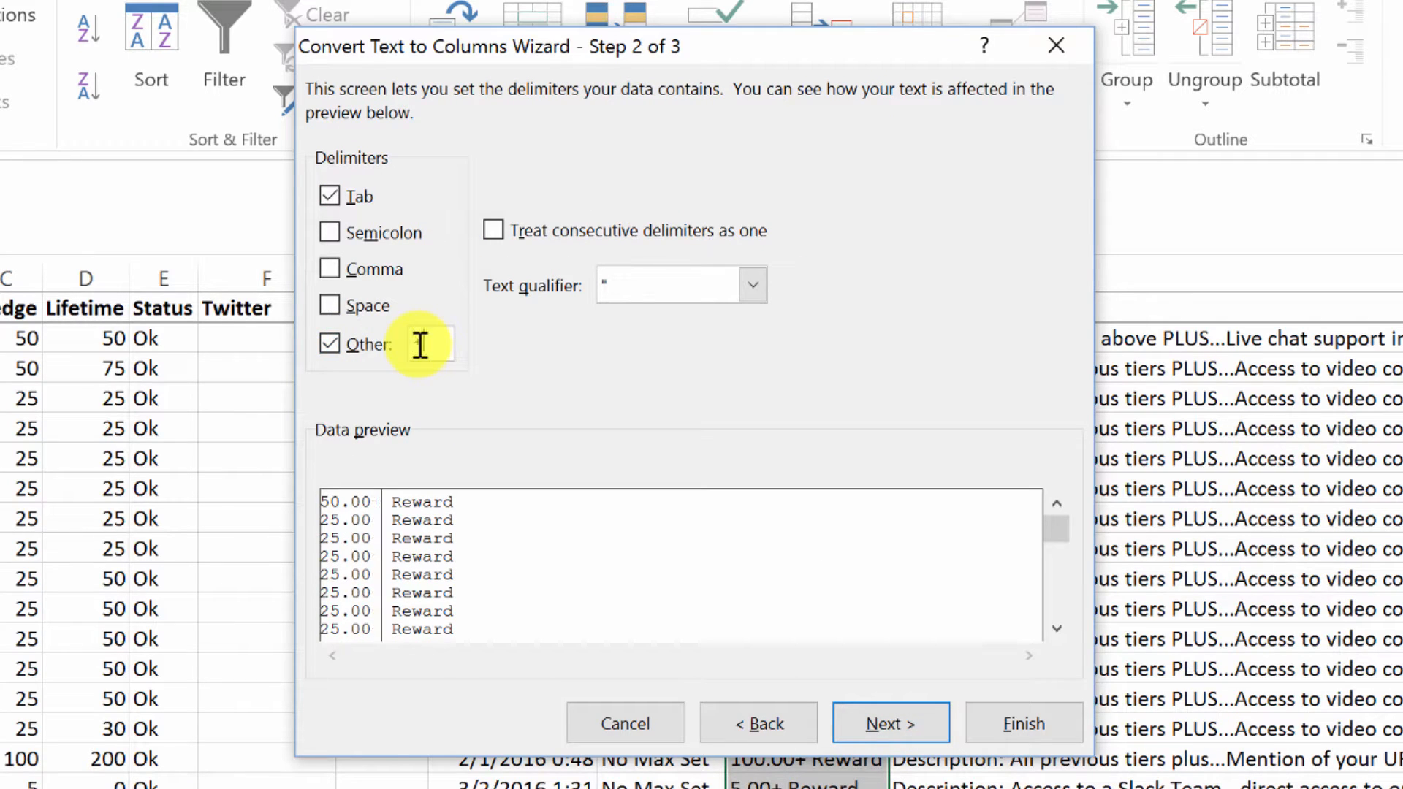
pyautogui.write('+')
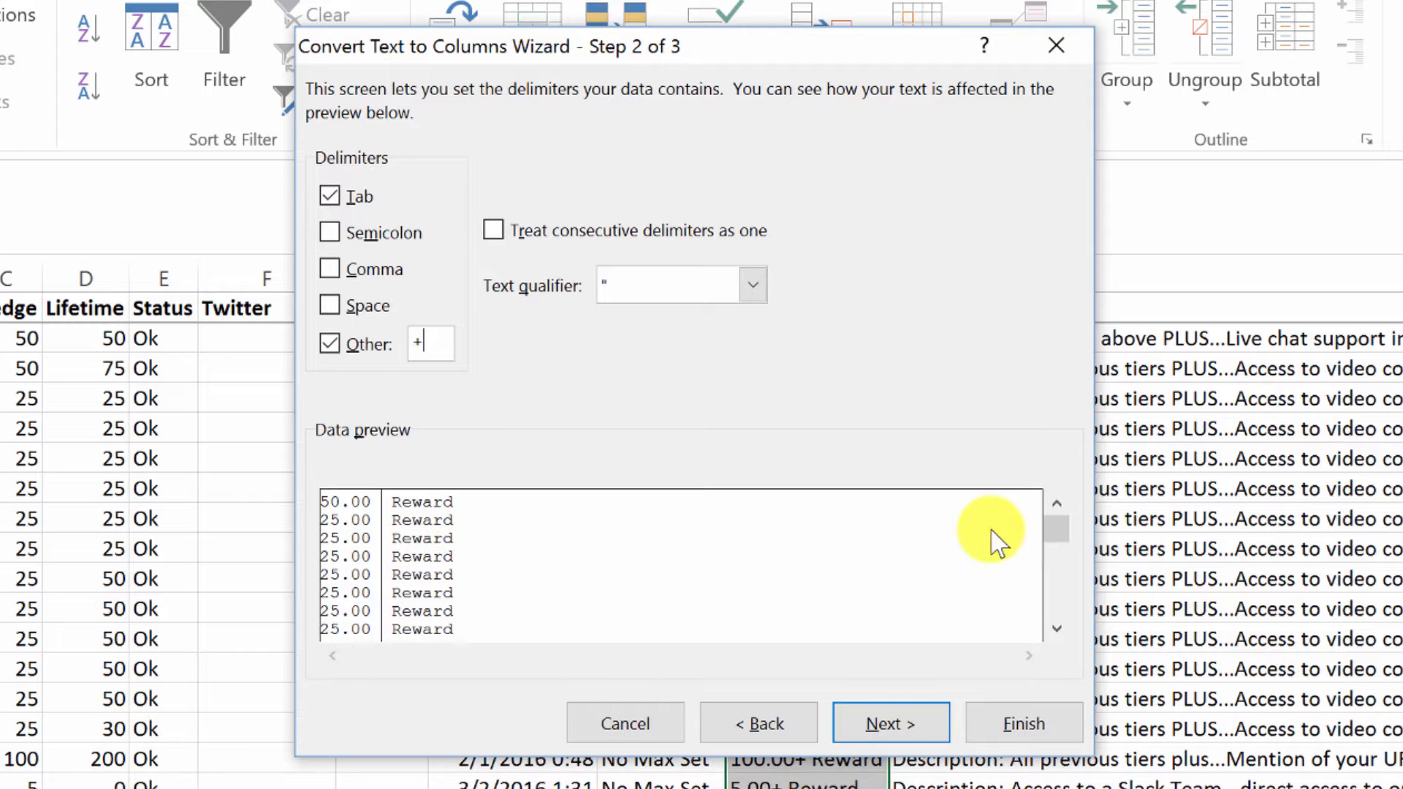
pyautogui.moveTo(1057, 559); pyautogui.dragTo(1096, 669)
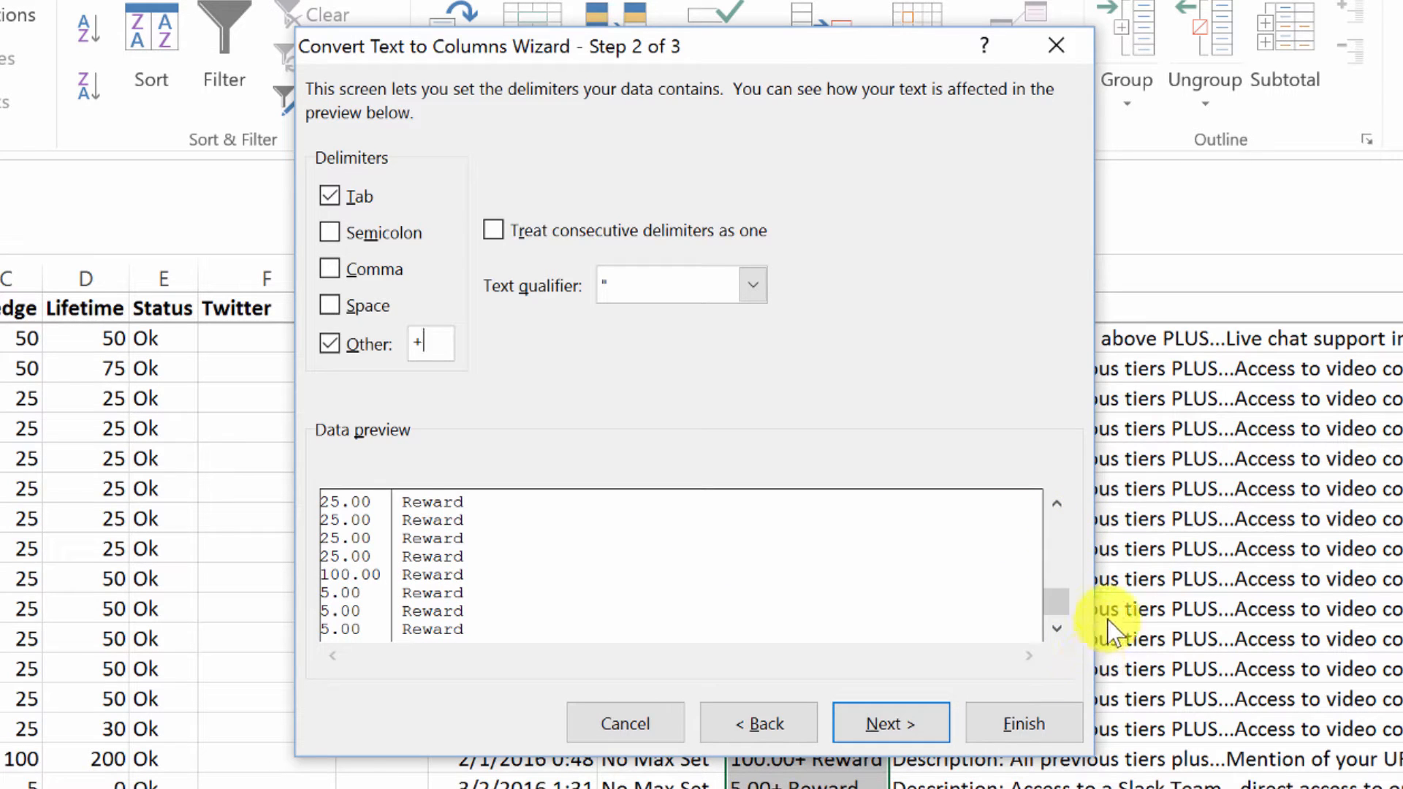
pyautogui.click(1063, 530)
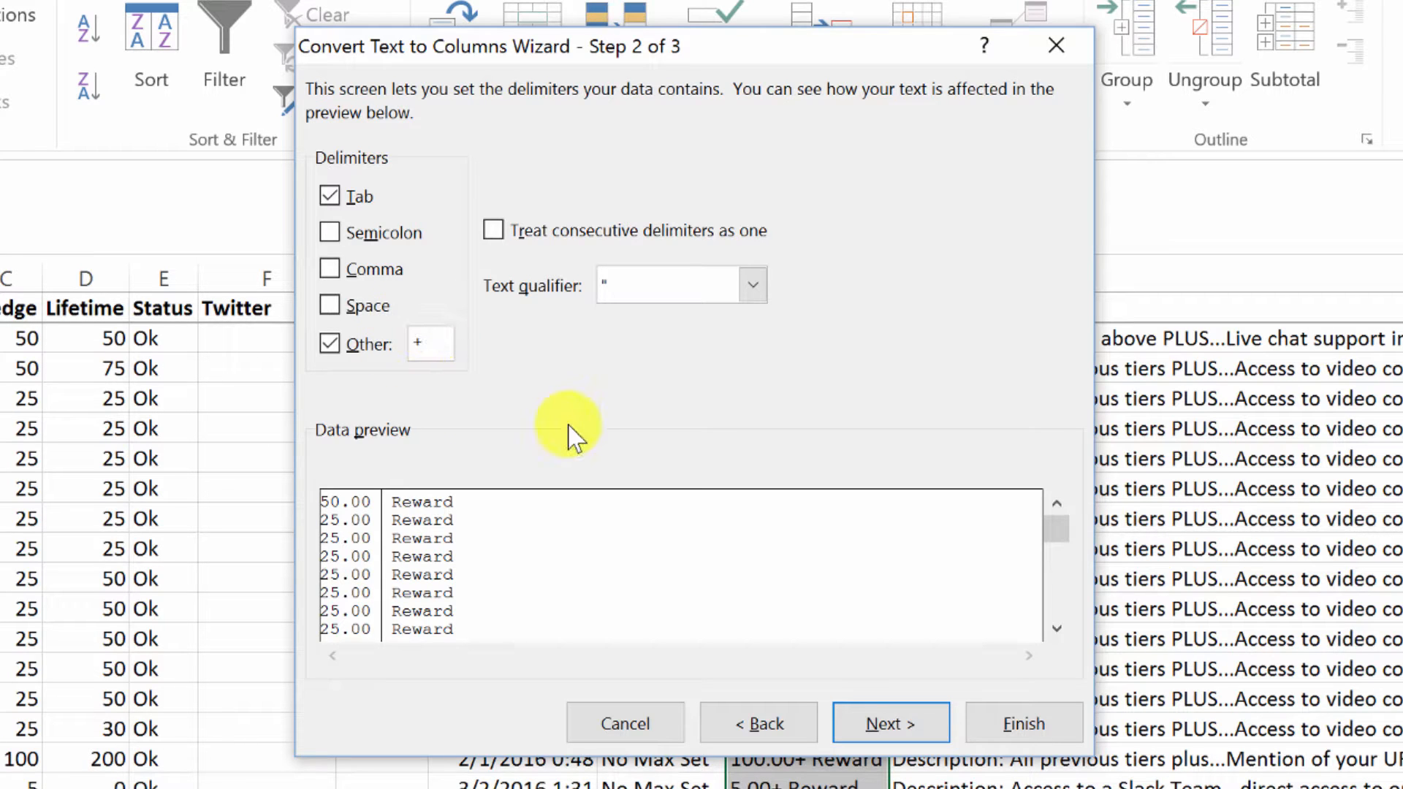
# Step: Finish the split with the Reward text column skipped, and apply the comma number style to the Tier values
pyautogui.click(891, 725)
pyautogui.click(453, 559)
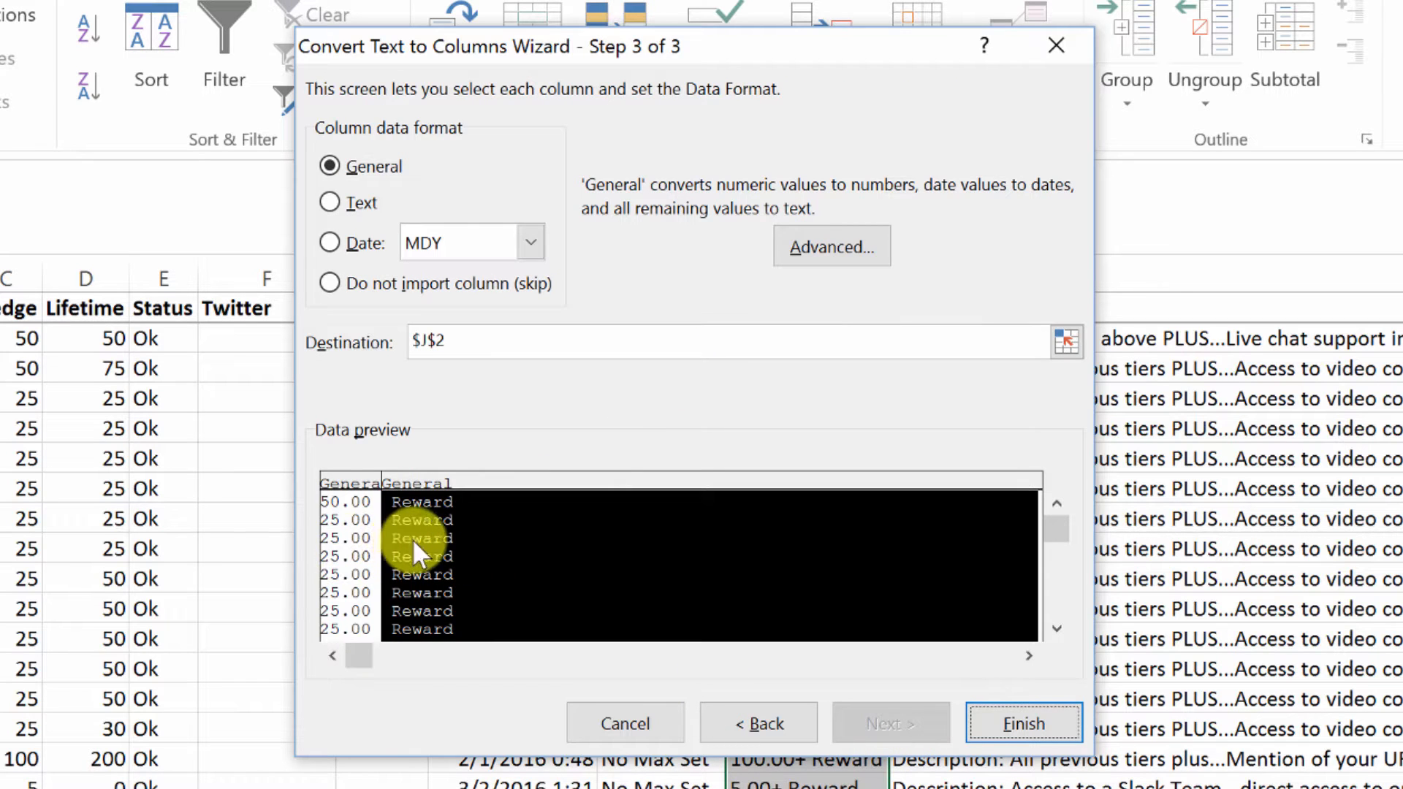
pyautogui.click(353, 284)
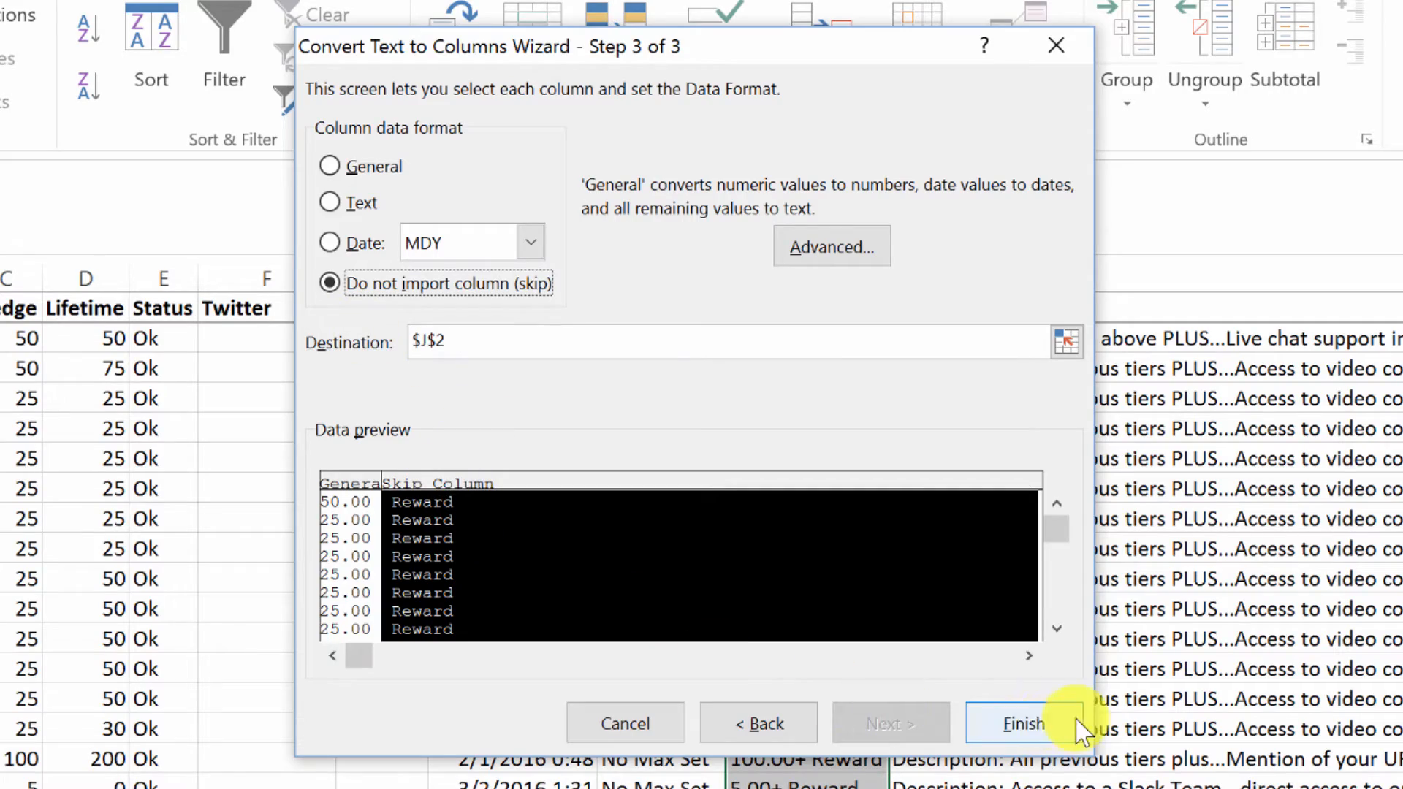
pyautogui.click(1053, 721)
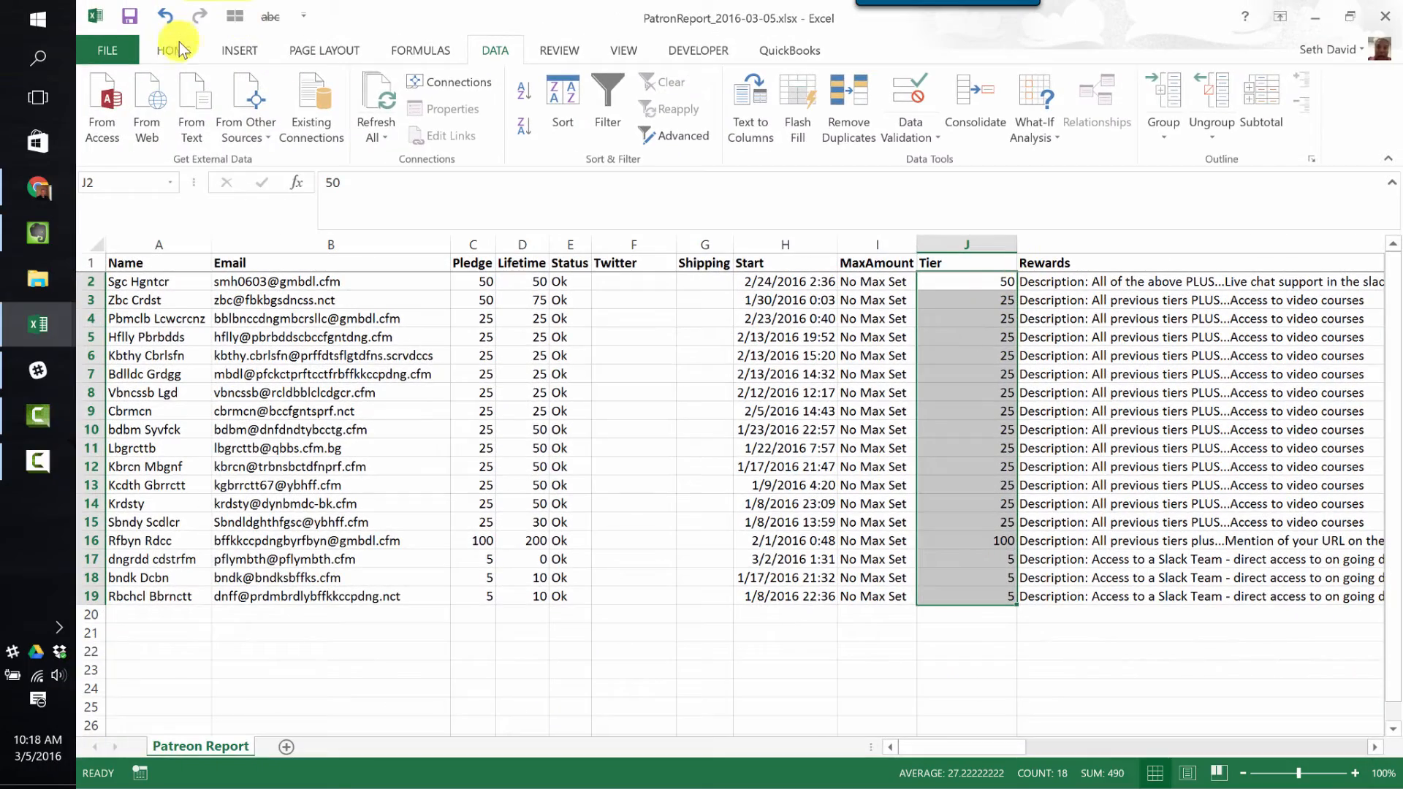
pyautogui.click(179, 50)
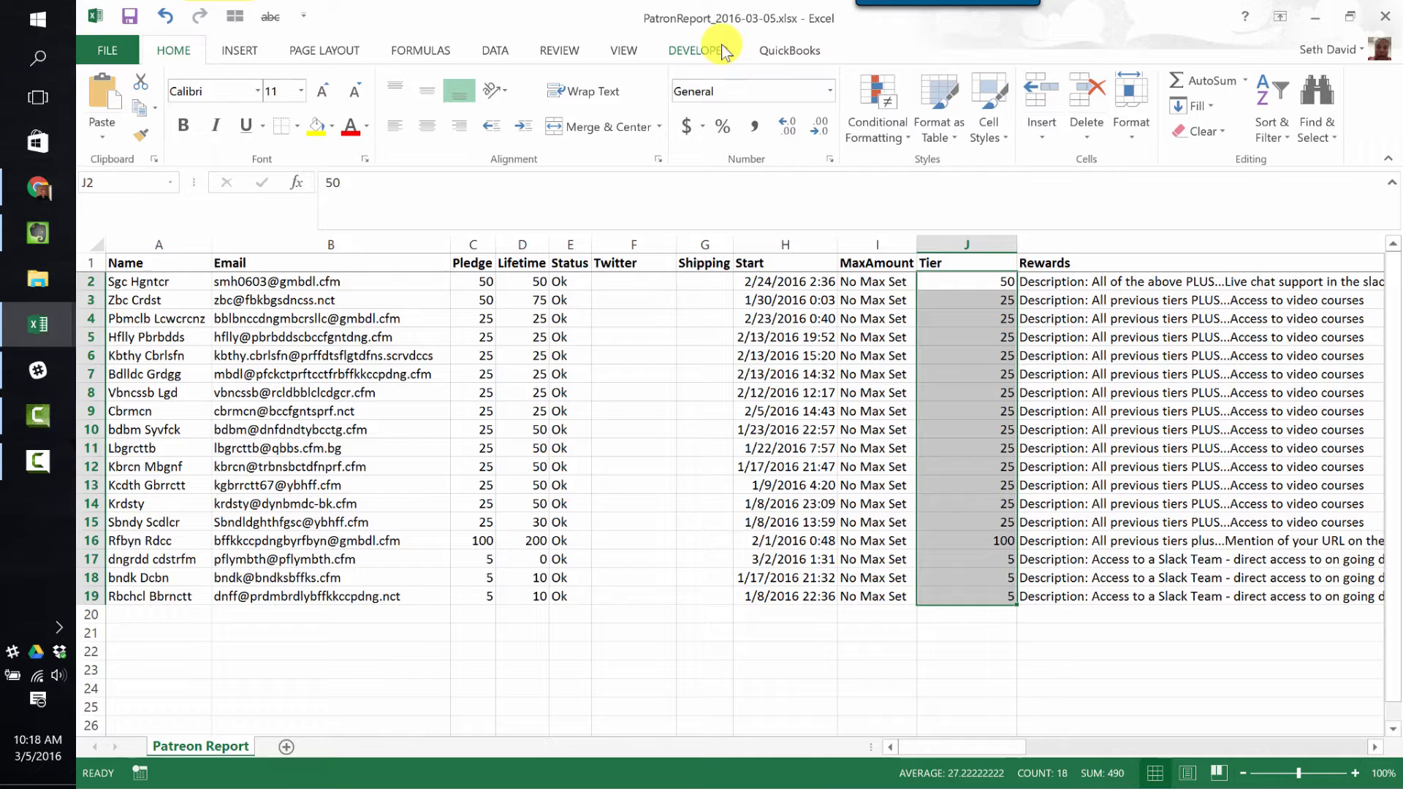
pyautogui.click(754, 126)
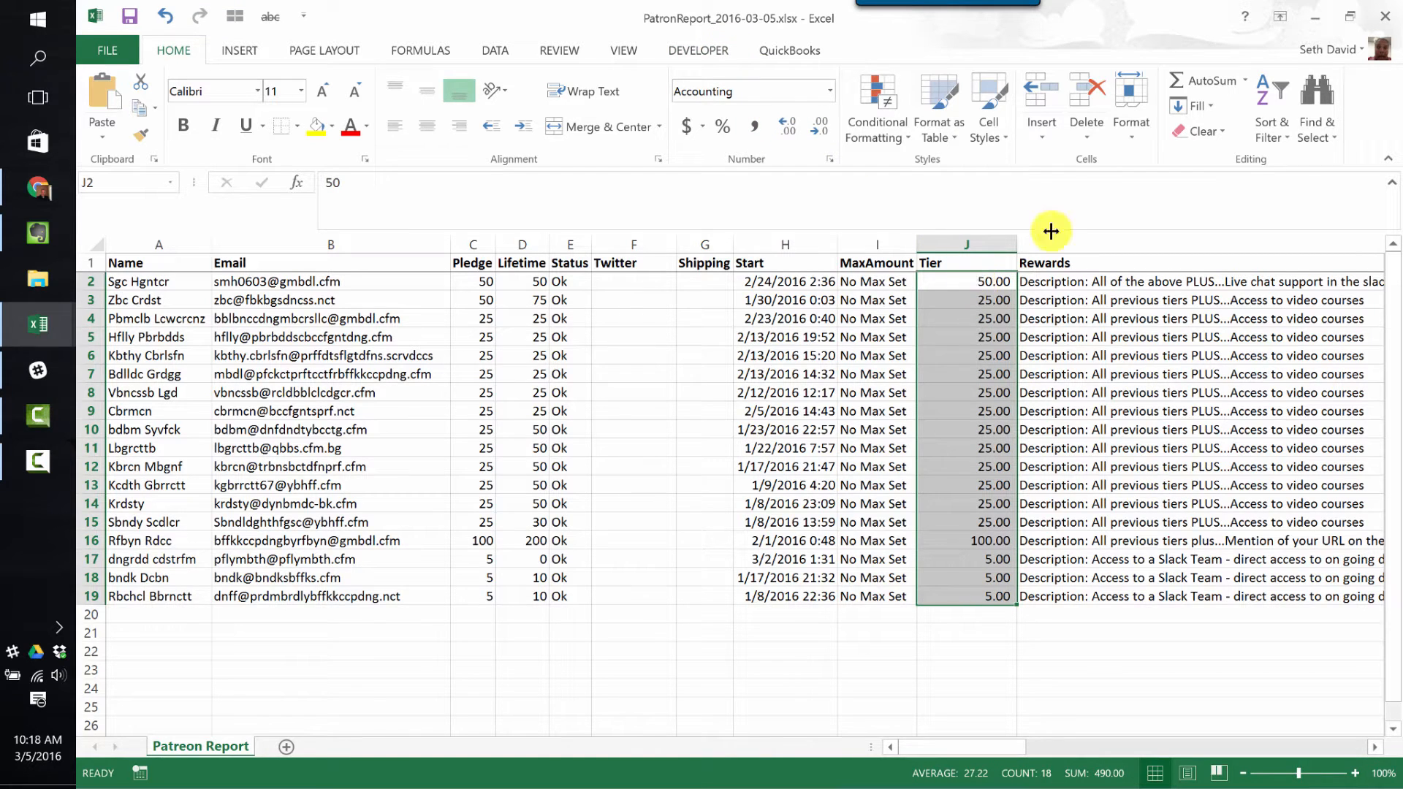
# Step: Insert a PivotTable on a new worksheet from the Patreon Report data range A1:K19
pyautogui.click(162, 286)
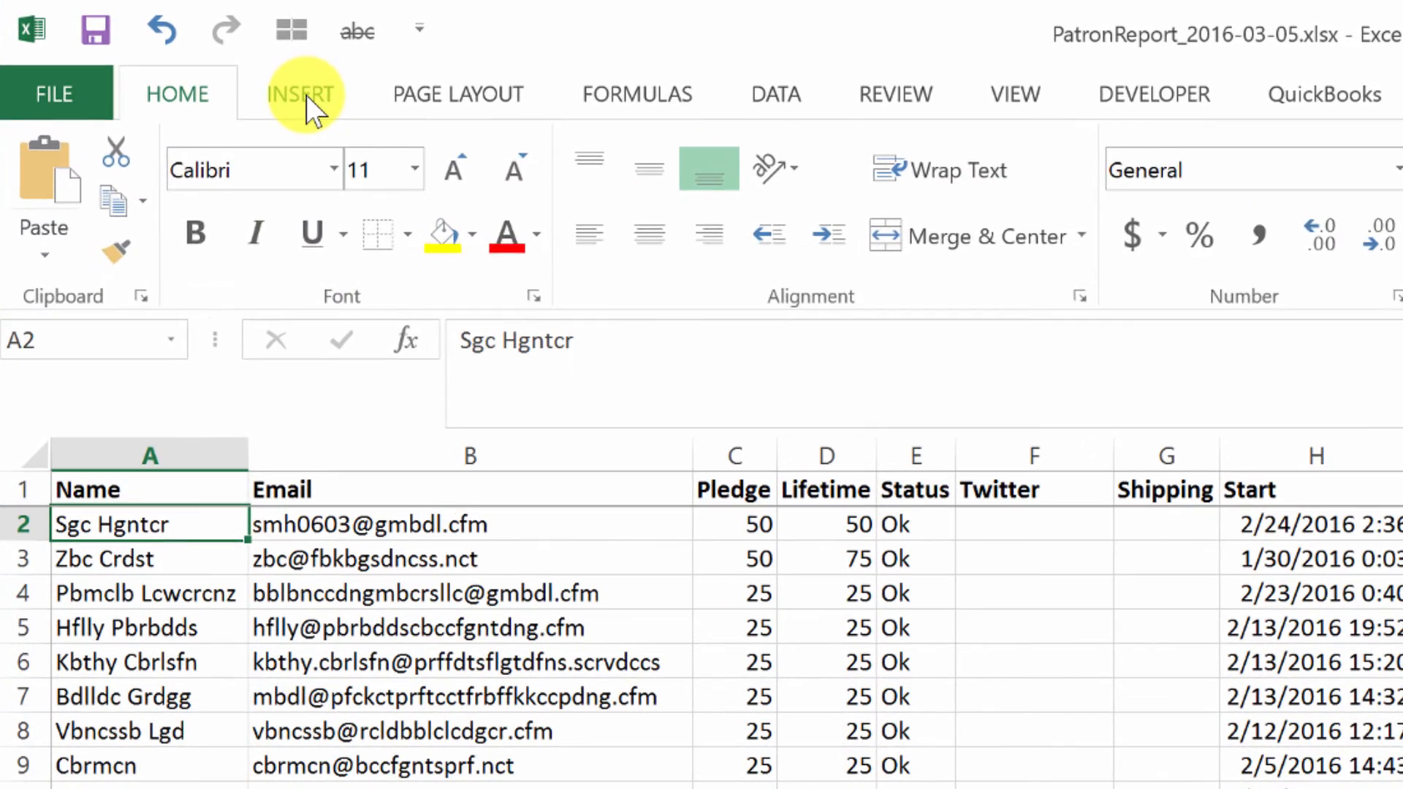
pyautogui.click(306, 95)
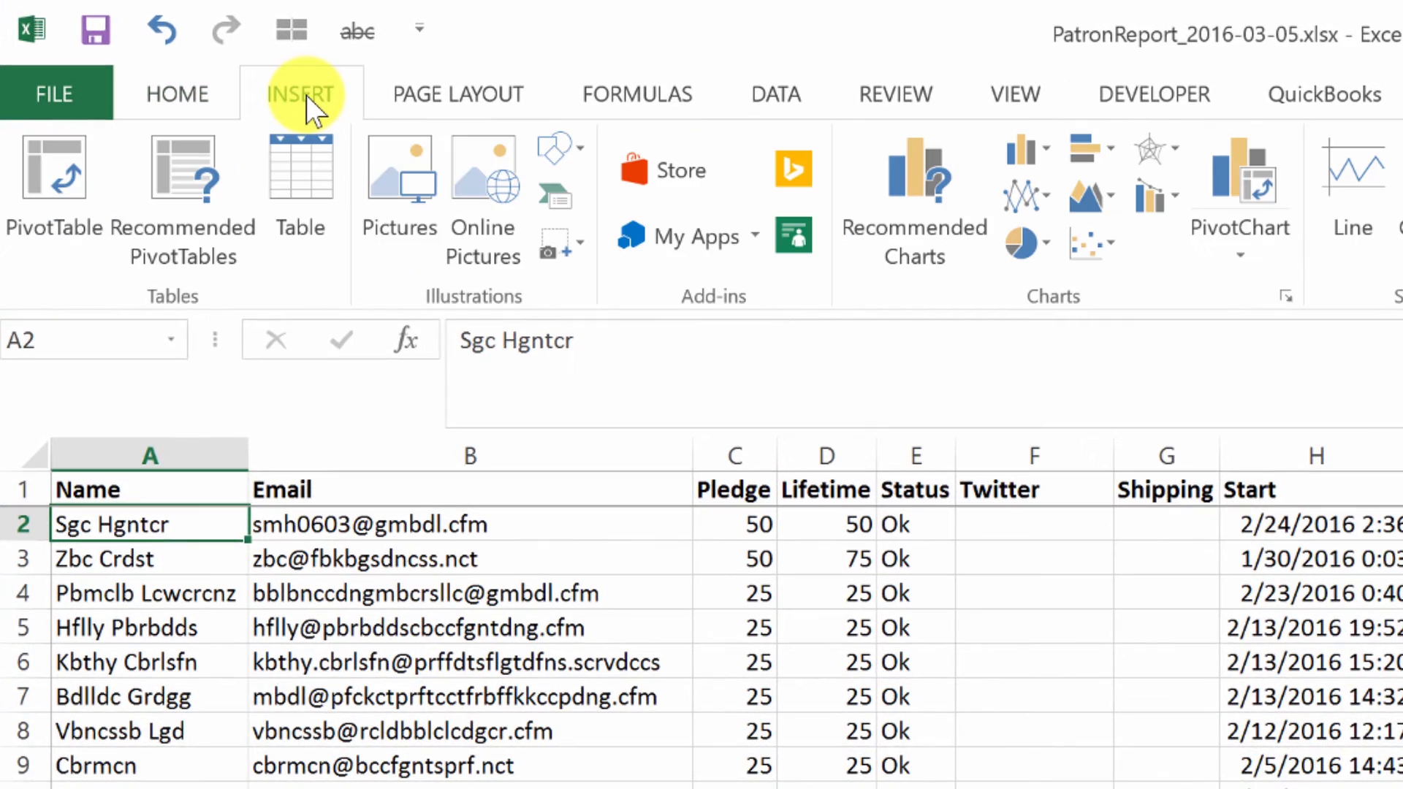
pyautogui.click(99, 29)
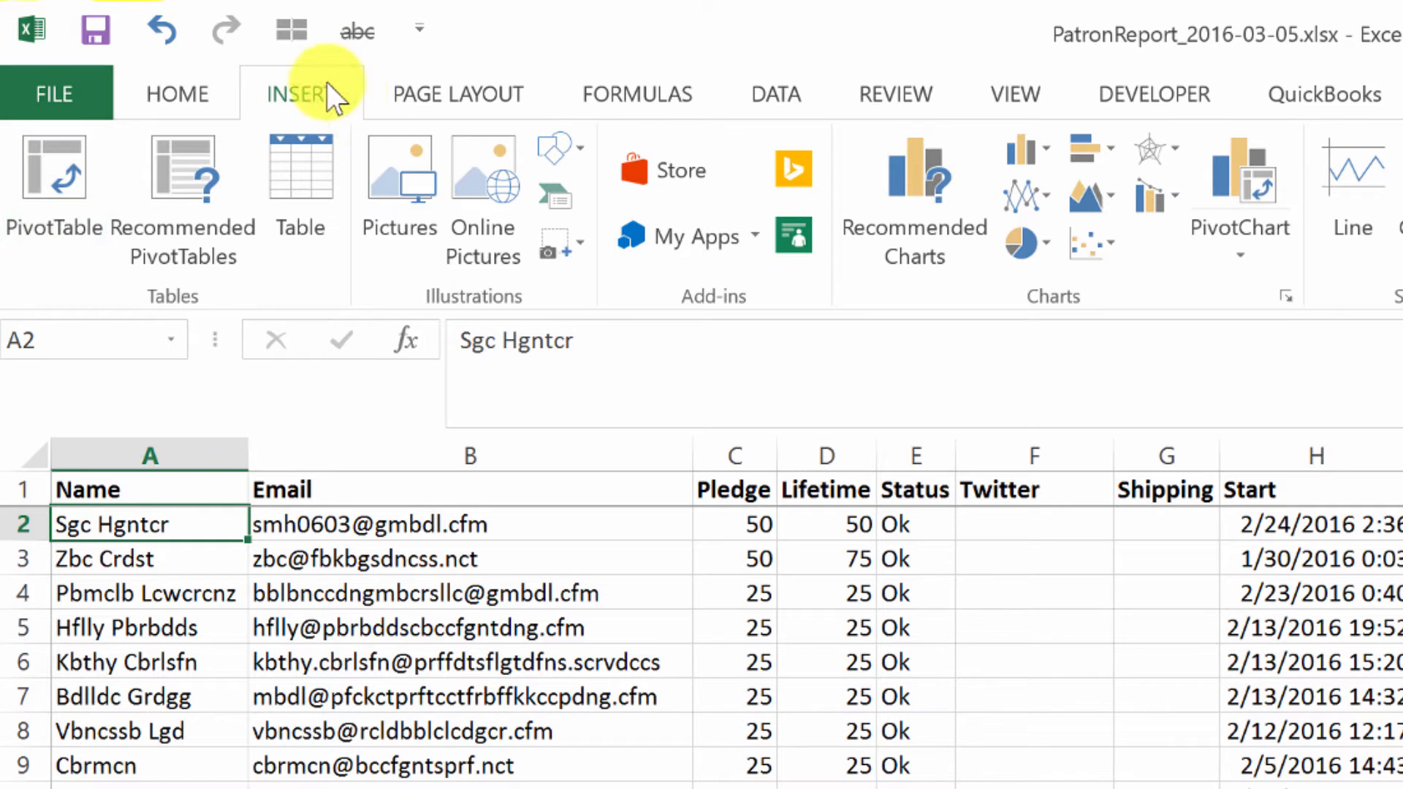
pyautogui.click(47, 177)
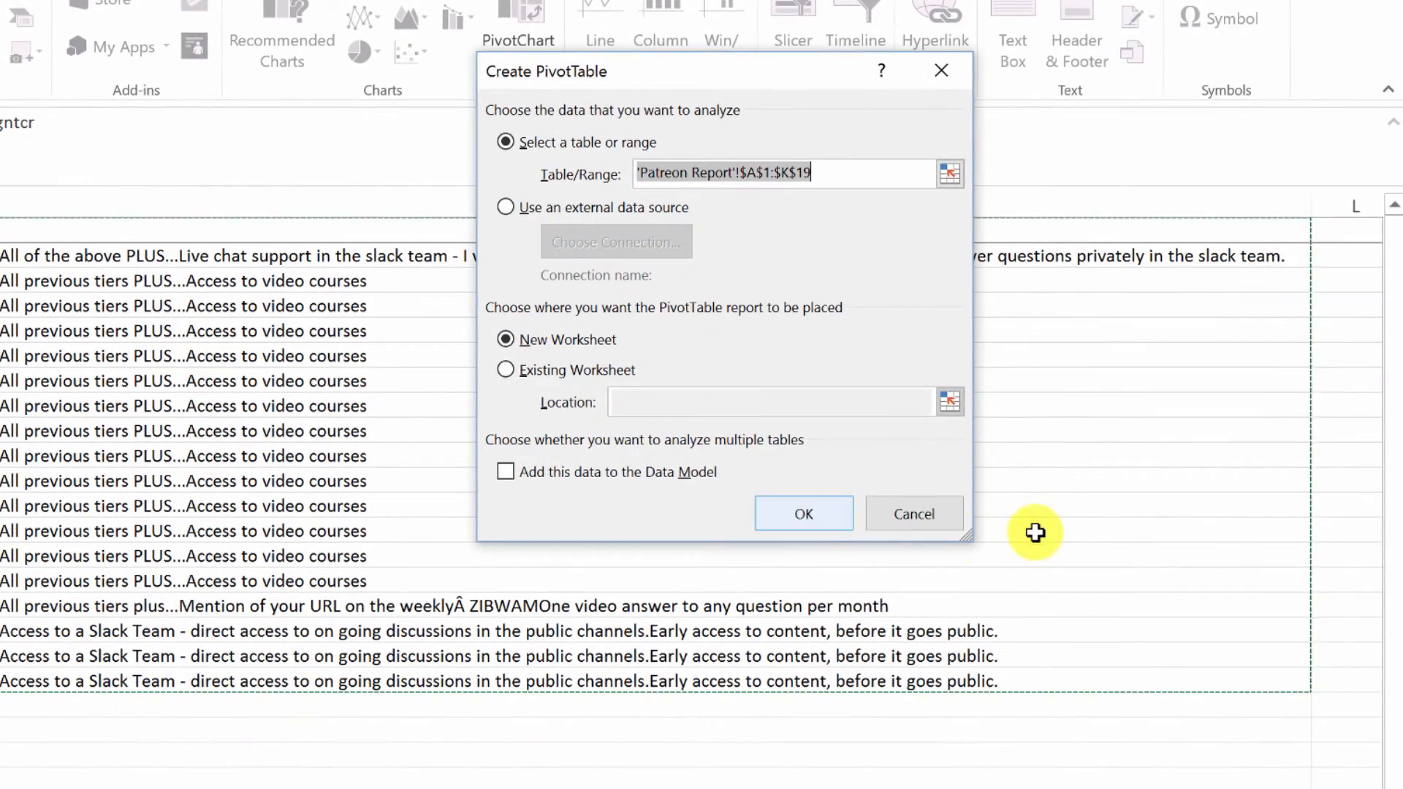
pyautogui.click(1189, 690)
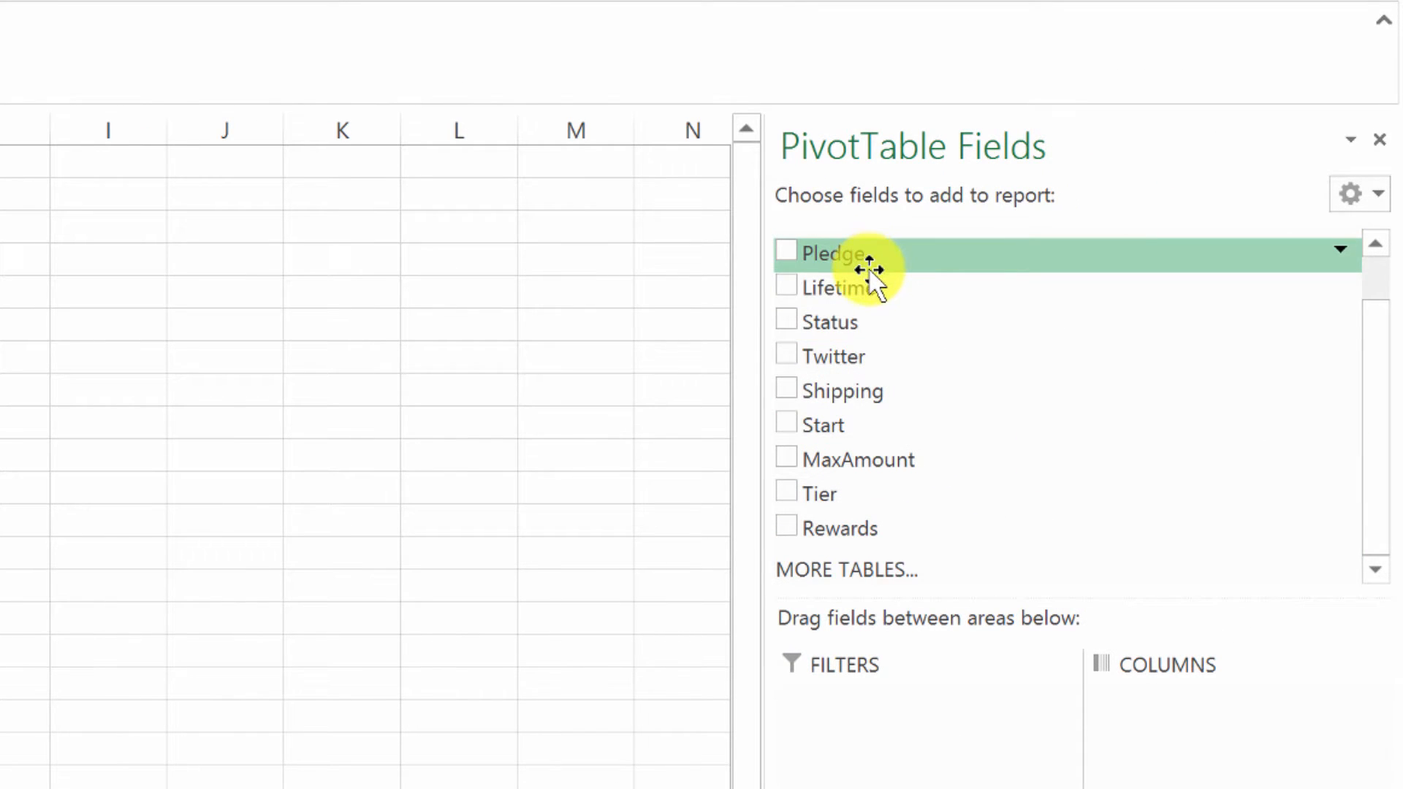
# Step: Add Pledge to the PivotTable values as a sum and format the resulting figure with the comma style
pyautogui.scroll(2, 875, 291)
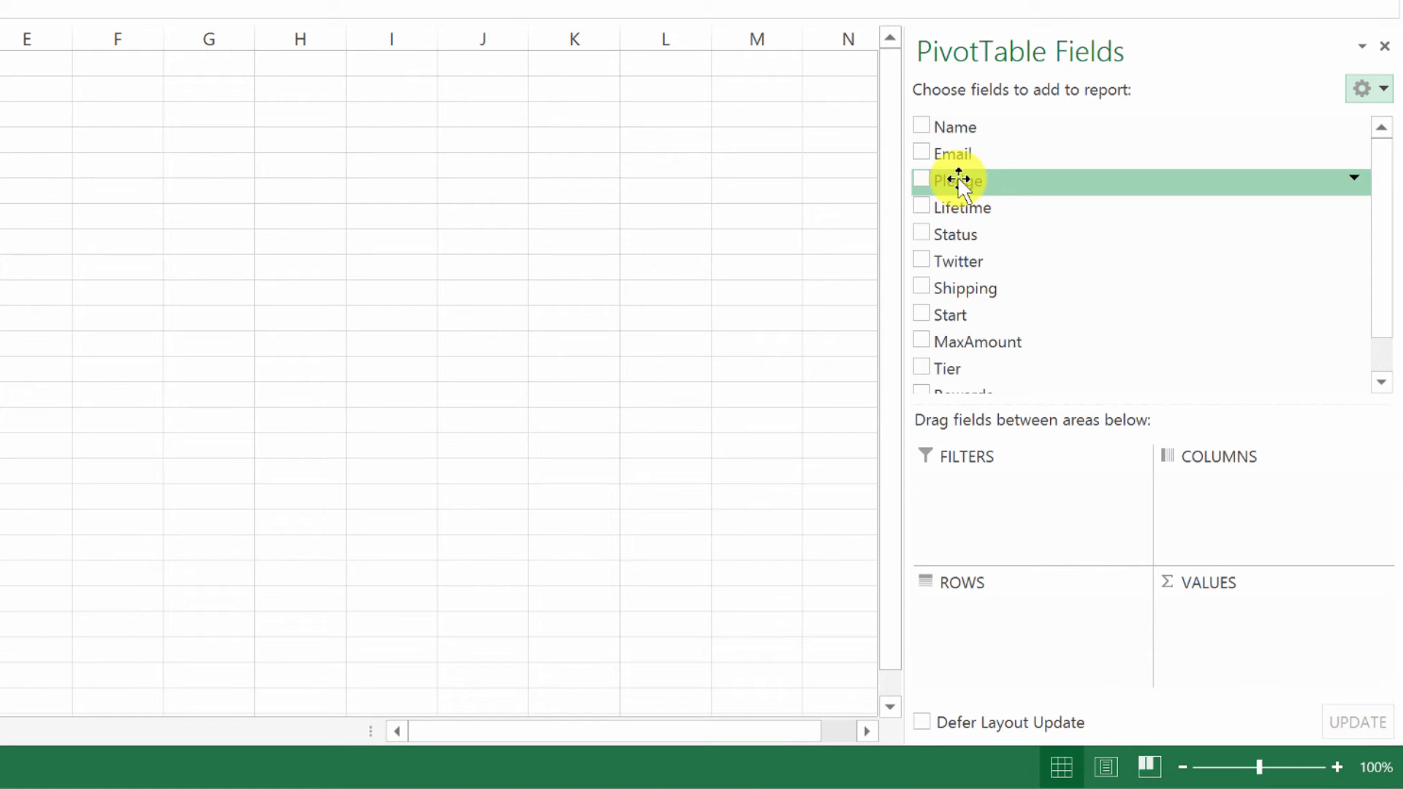
pyautogui.moveTo(957, 176); pyautogui.dragTo(1223, 657)
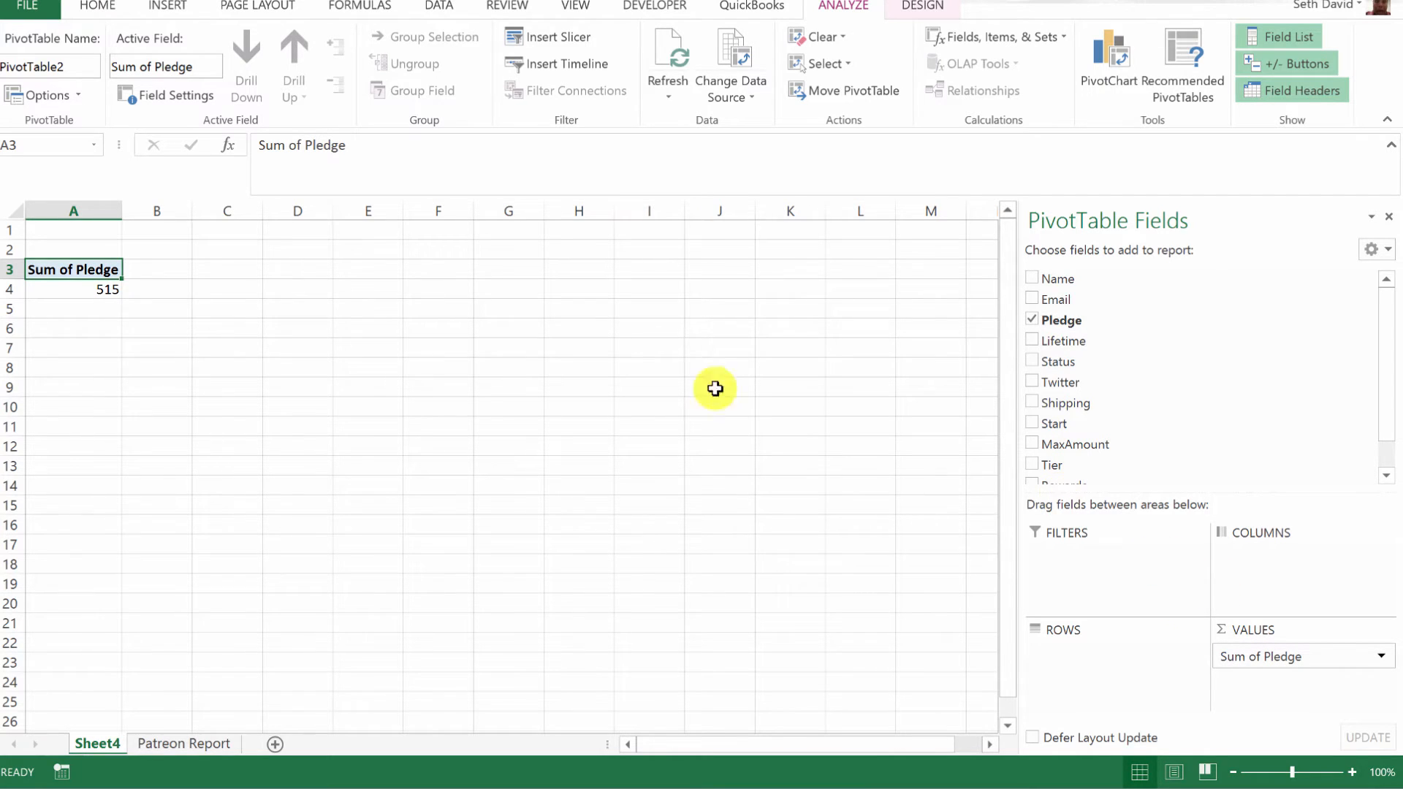
pyautogui.click(46, 291)
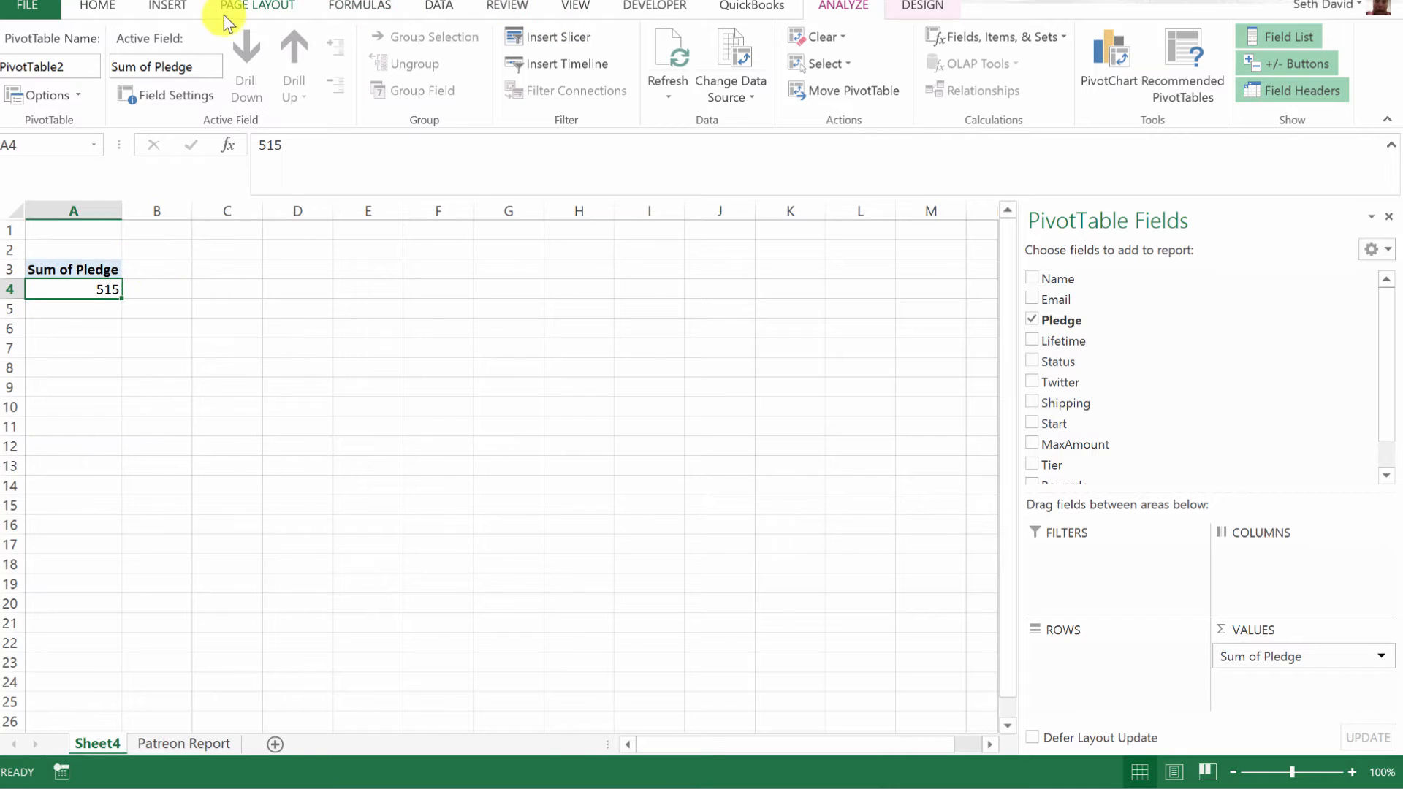
pyautogui.click(97, 7)
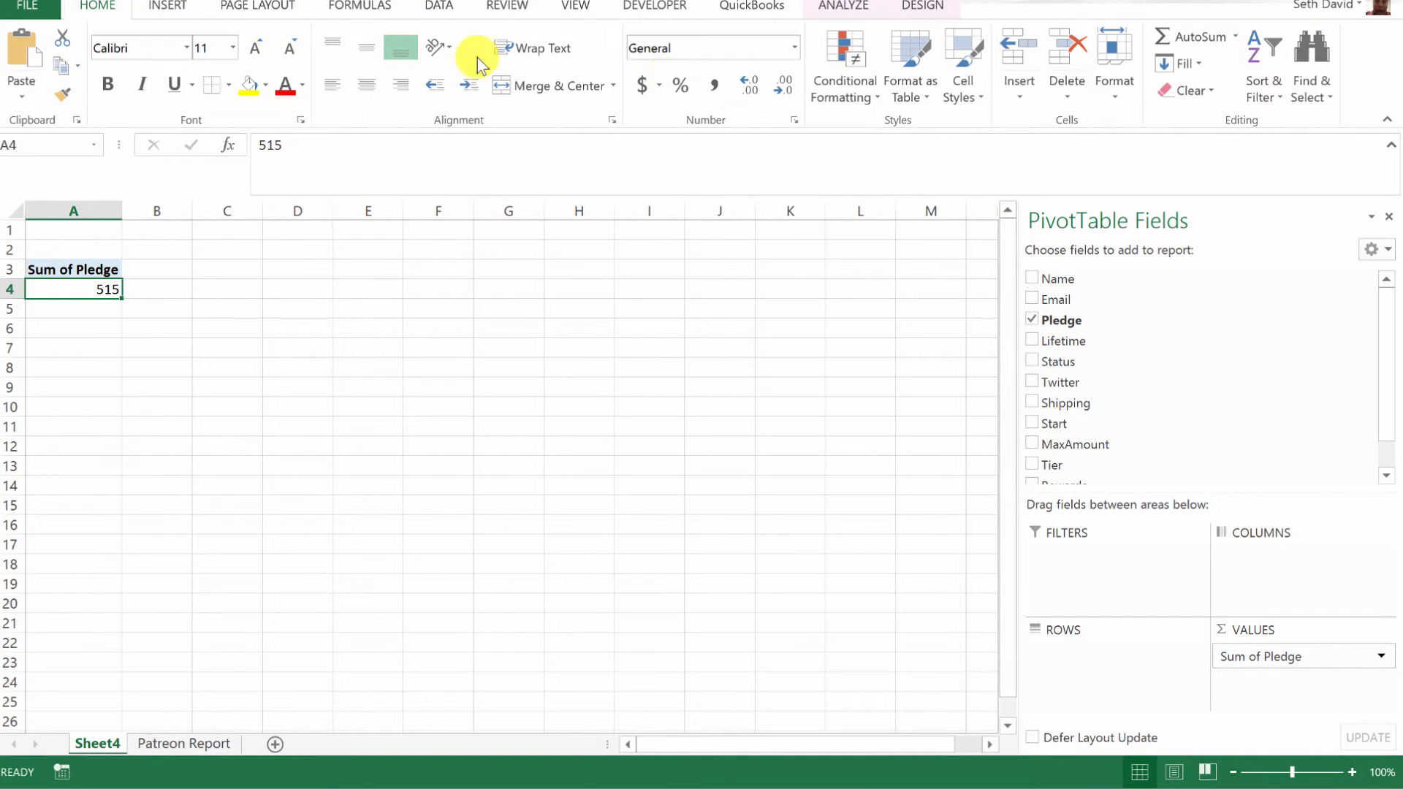
pyautogui.click(714, 85)
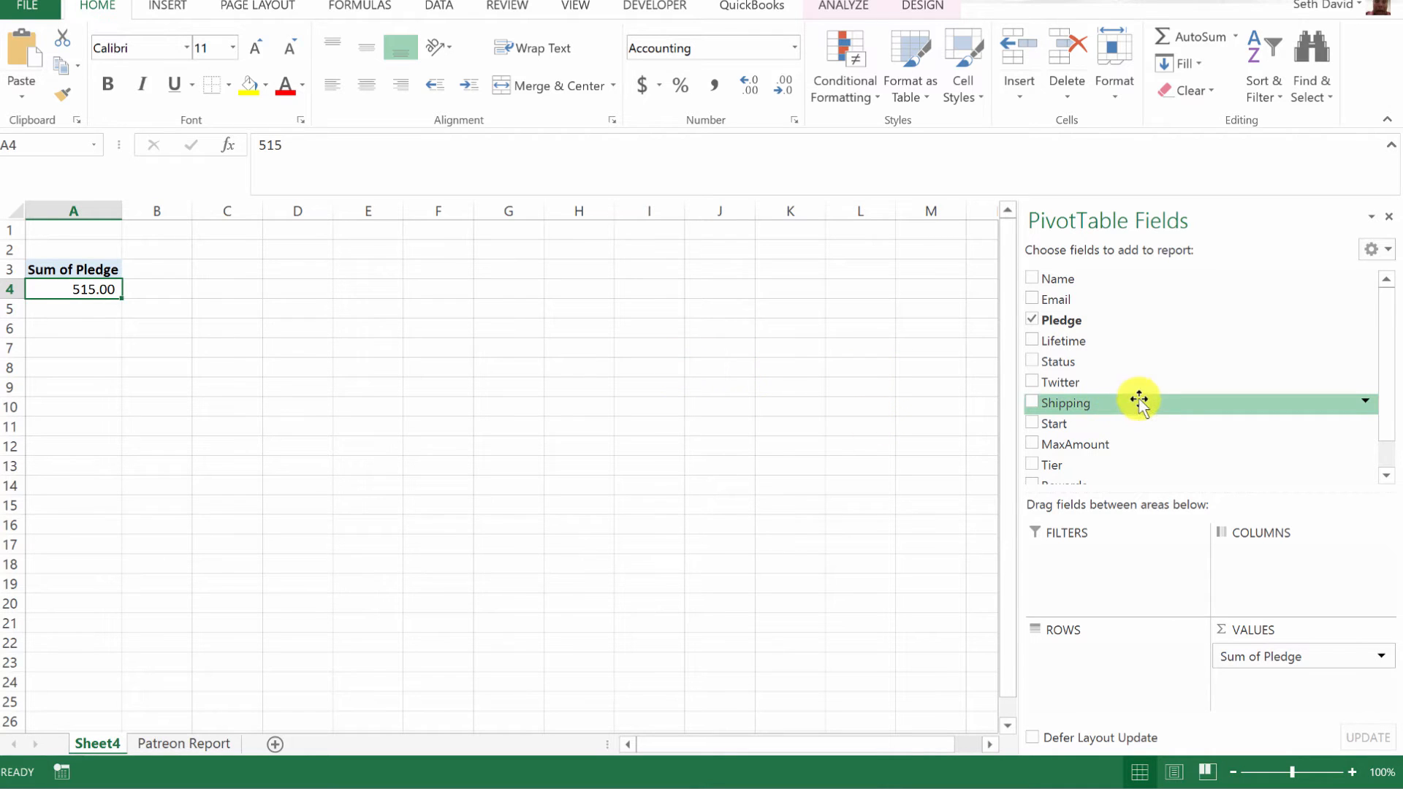
# Step: Break the pledge sum down by tier by adding Tier to the PivotTable rows, and check the 5.00 and 25.00 tier rows
pyautogui.scroll(-1, 1140, 397)
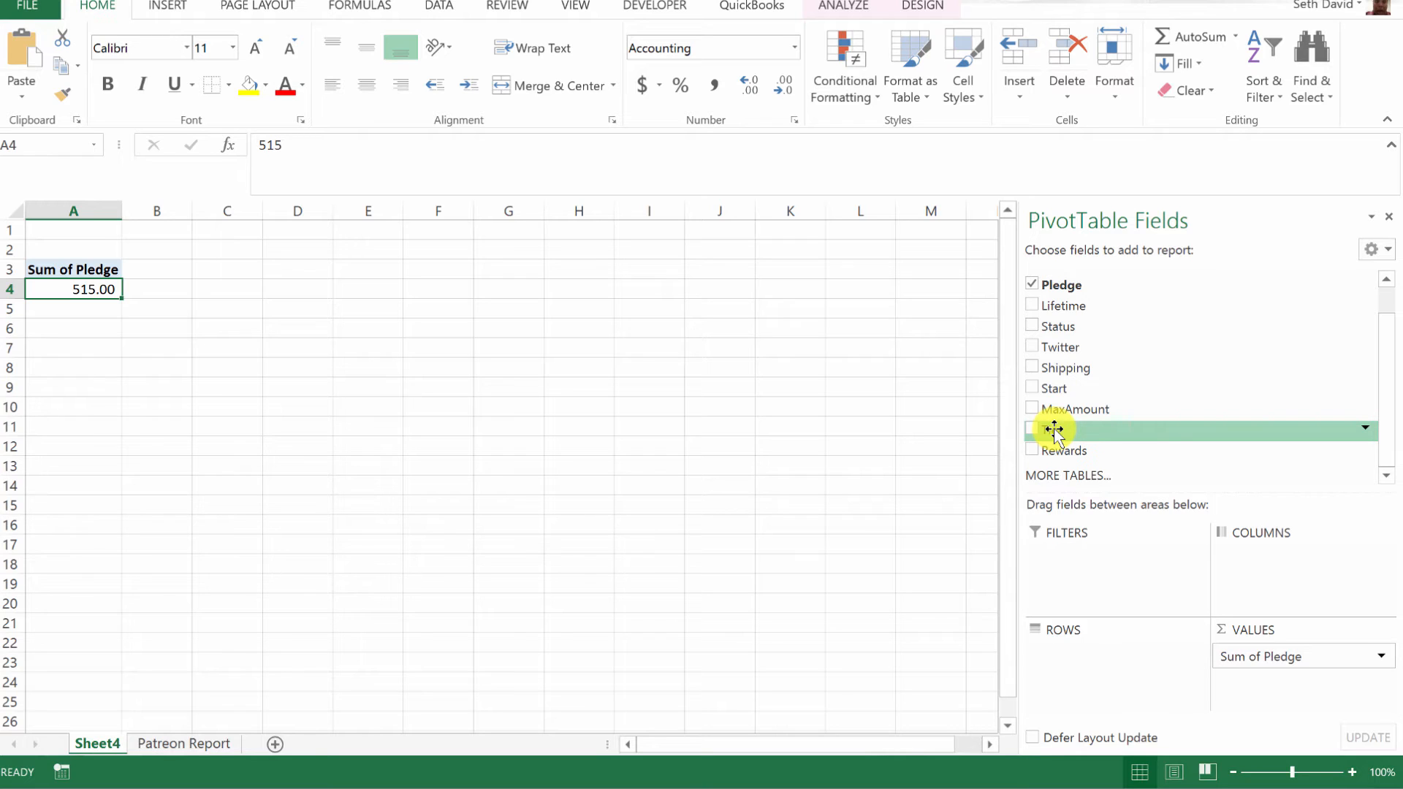
pyautogui.moveTo(1057, 431); pyautogui.dragTo(1103, 661)
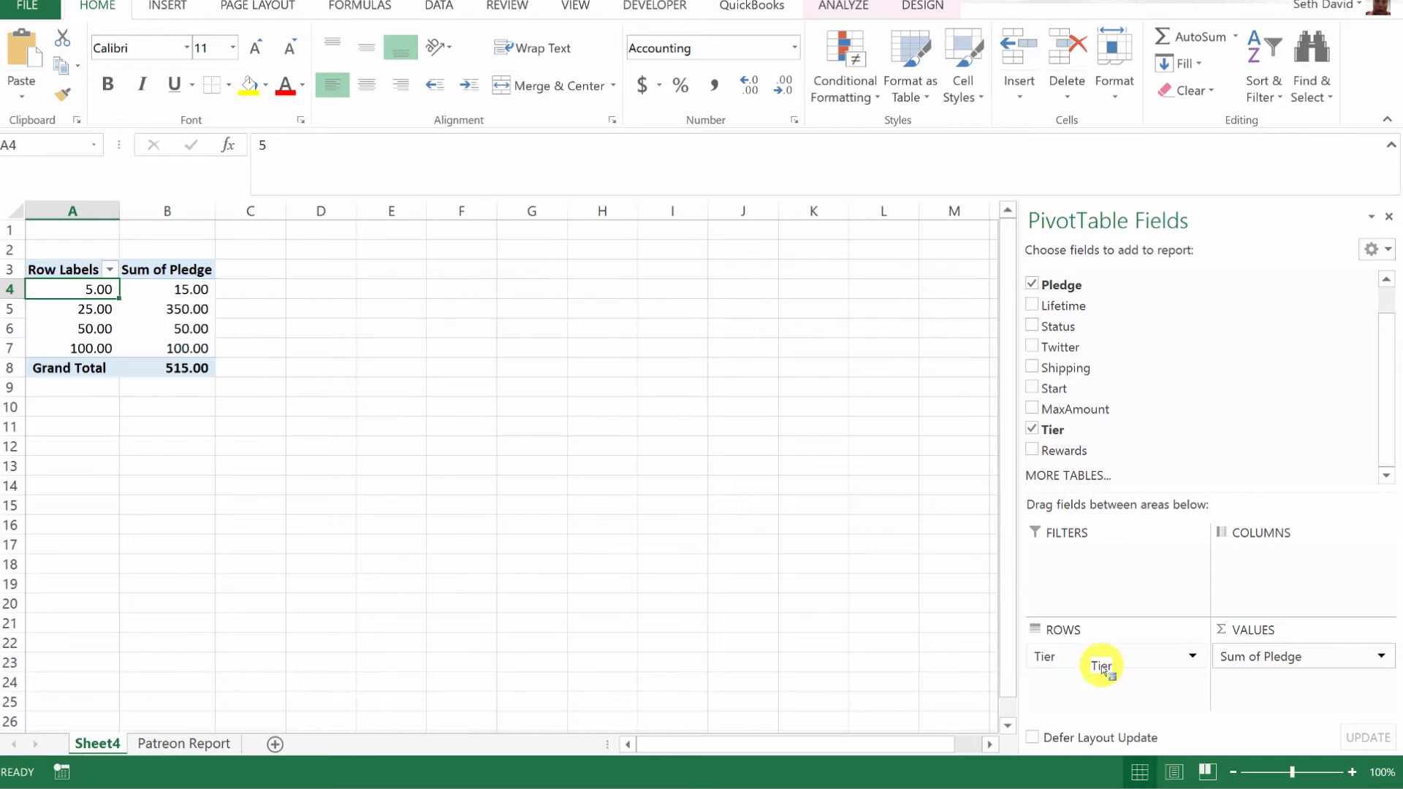
pyautogui.click(273, 294)
pyautogui.click(93, 291)
pyautogui.click(168, 289)
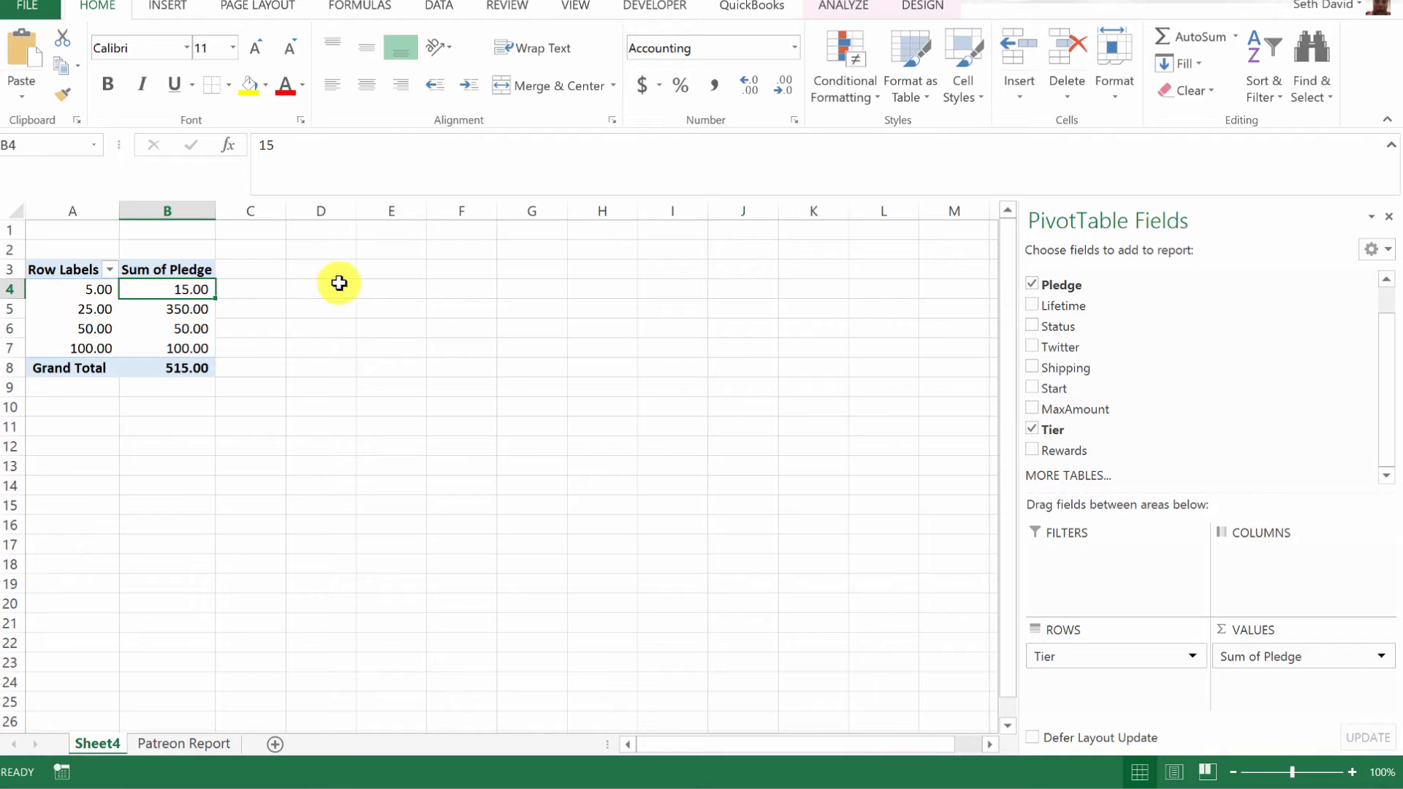
pyautogui.click(65, 290)
pyautogui.click(62, 310)
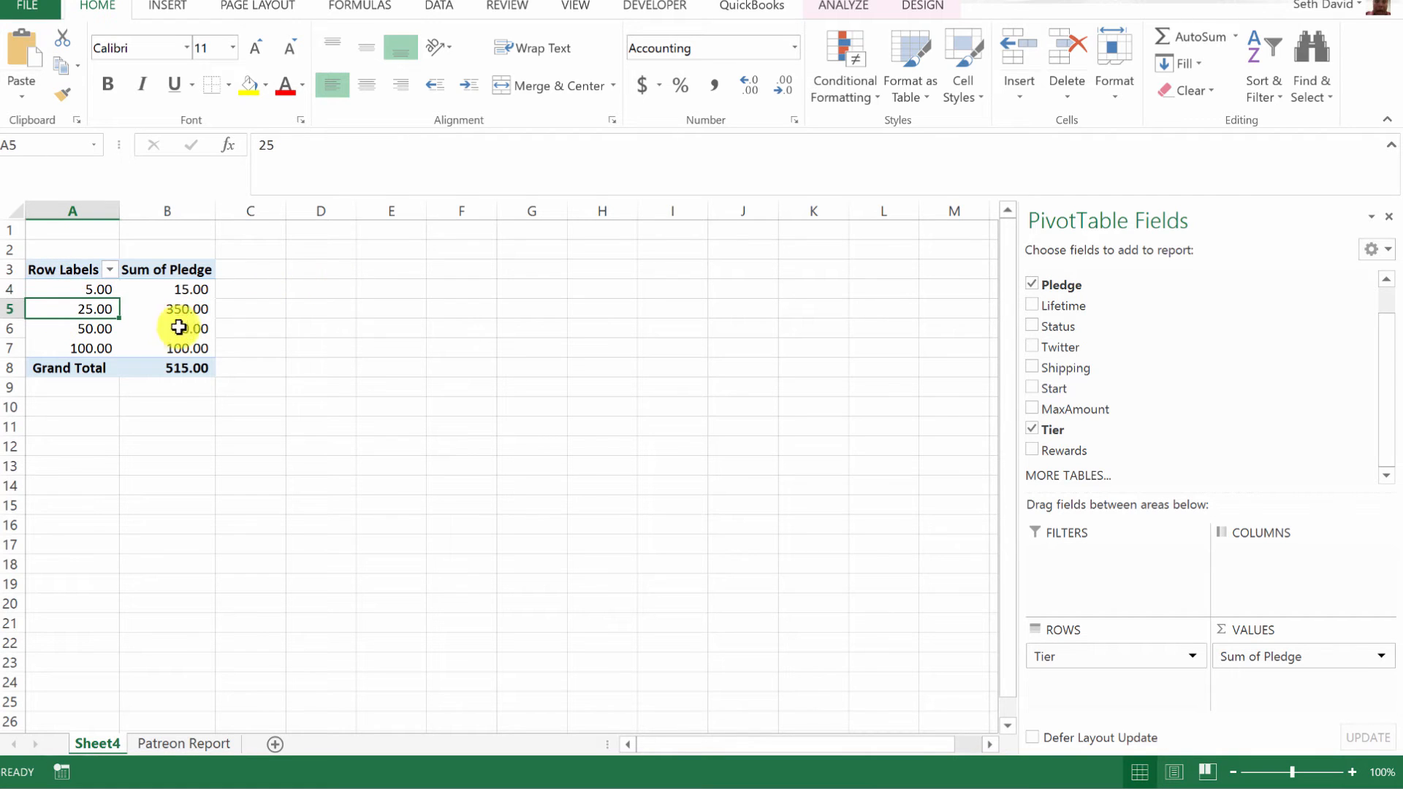
# Step: Check the pledge sums of the 50.00 and 100.00 tier rows in the PivotTable
pyautogui.click(269, 310)
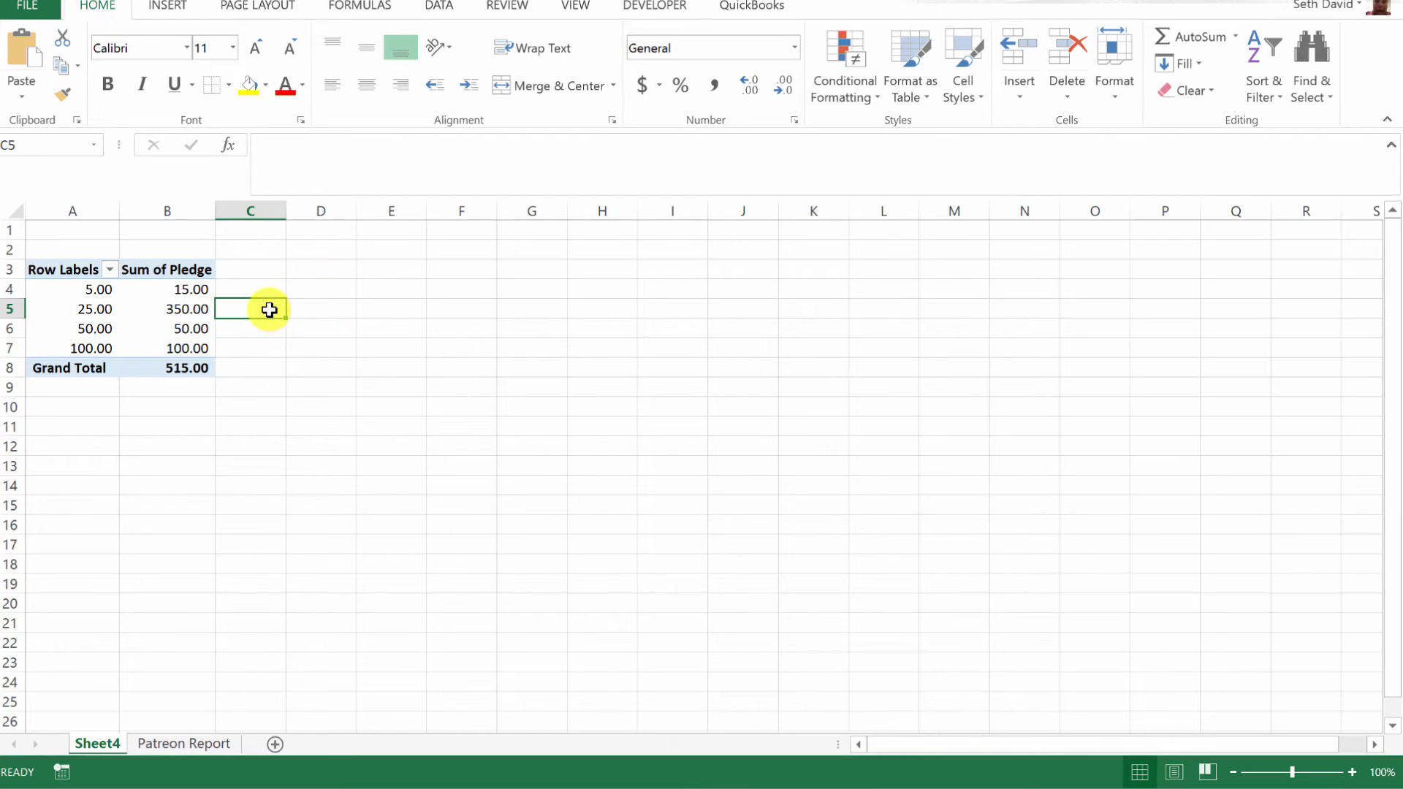
pyautogui.click(81, 328)
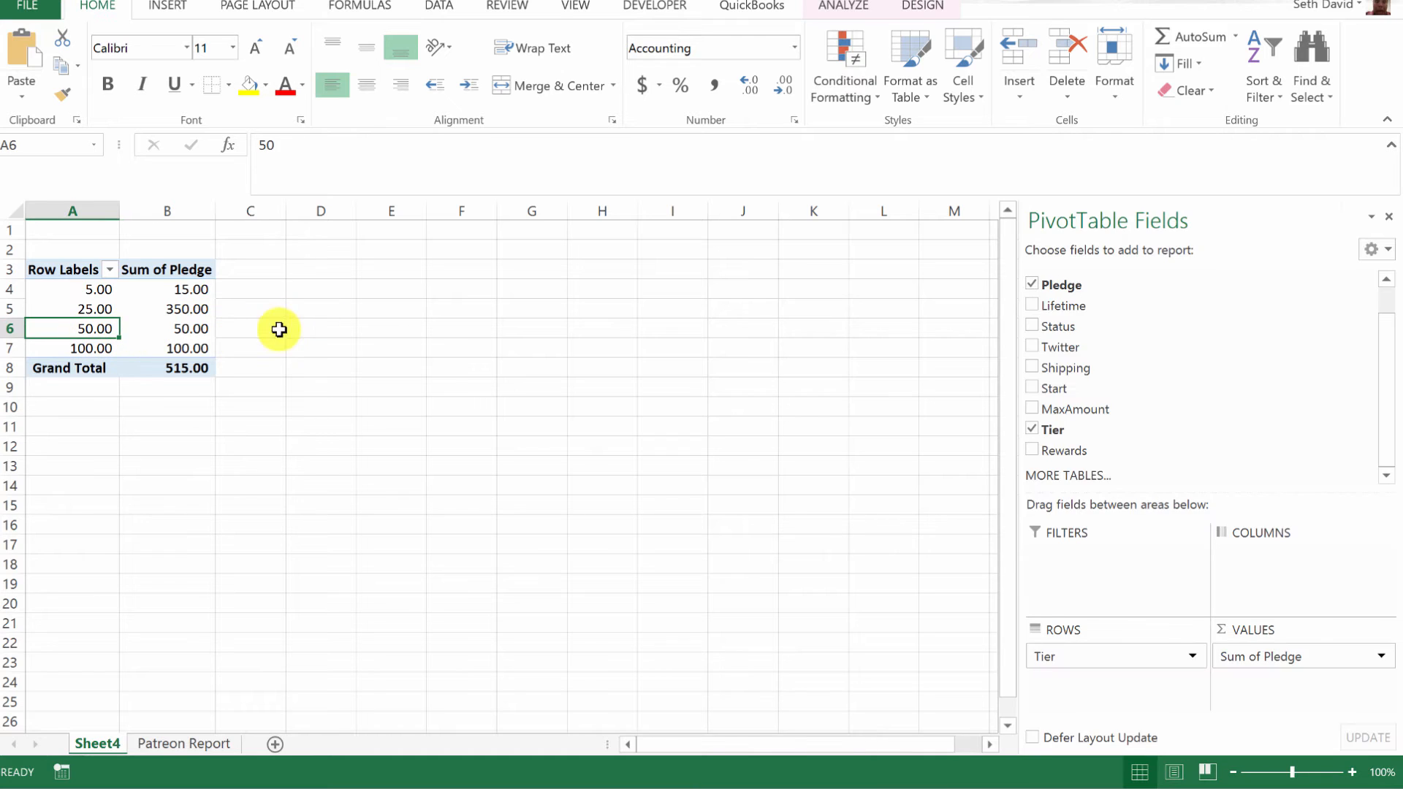
pyautogui.click(249, 332)
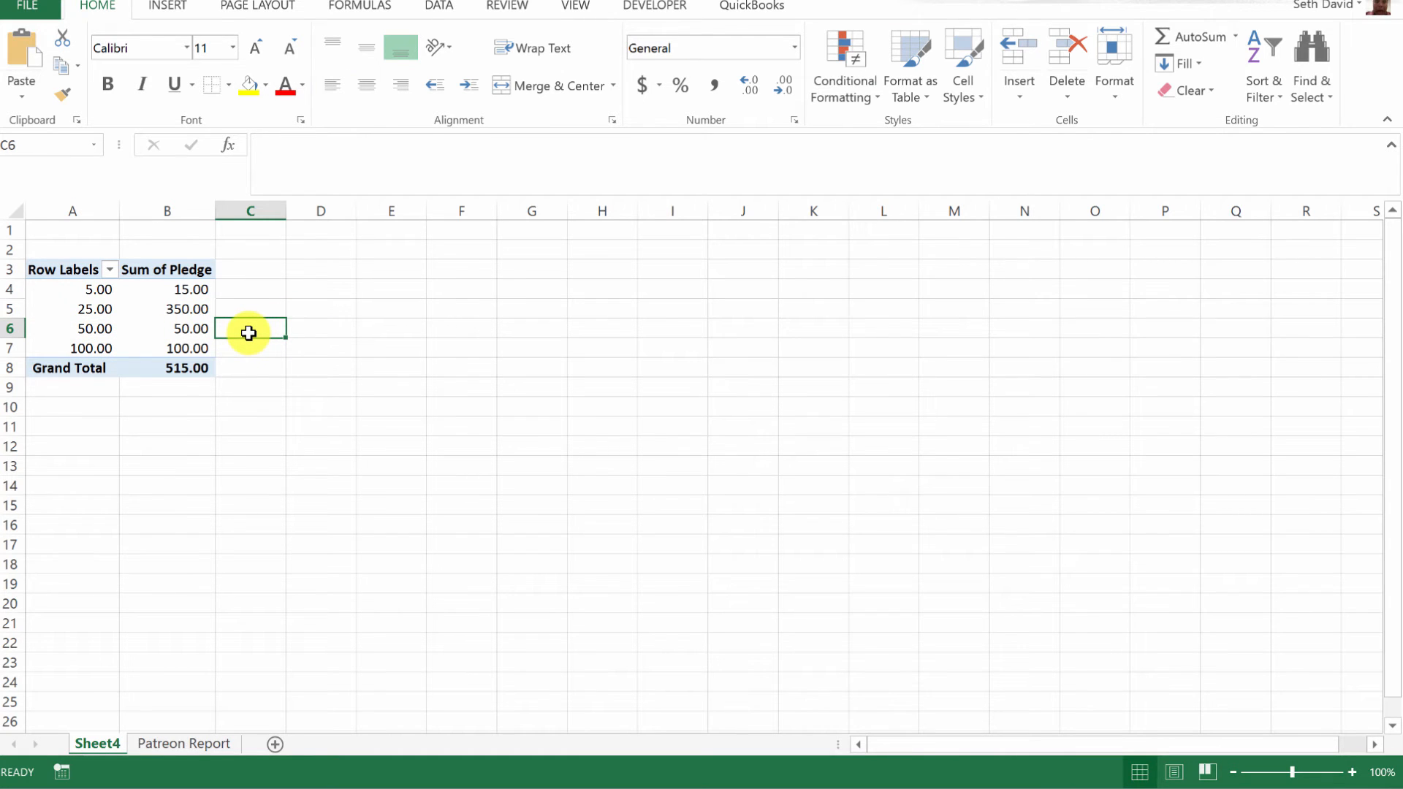
pyautogui.click(75, 347)
pyautogui.click(245, 356)
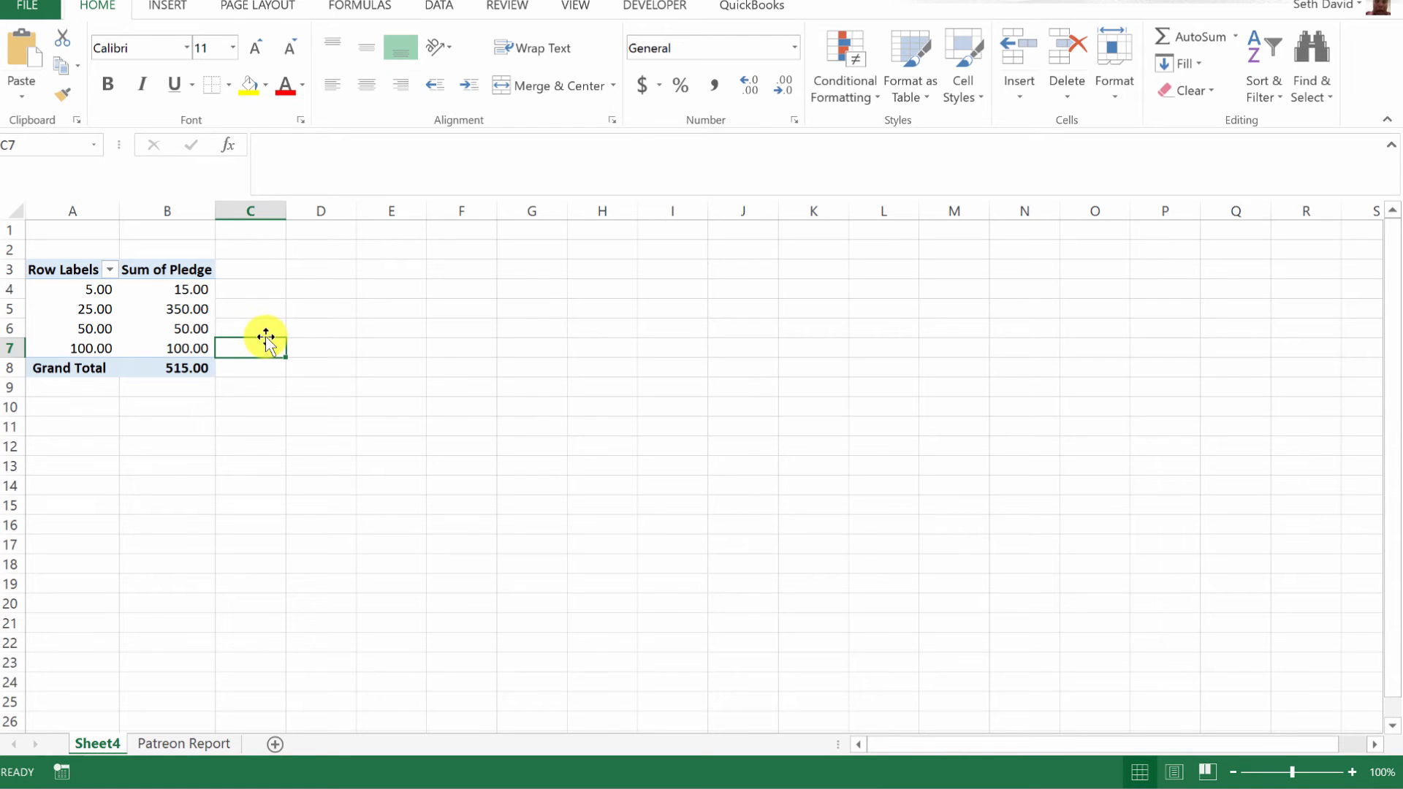
# Step: Add Name beneath Tier in the PivotTable rows and review the patrons listed under each tier
pyautogui.click(181, 348)
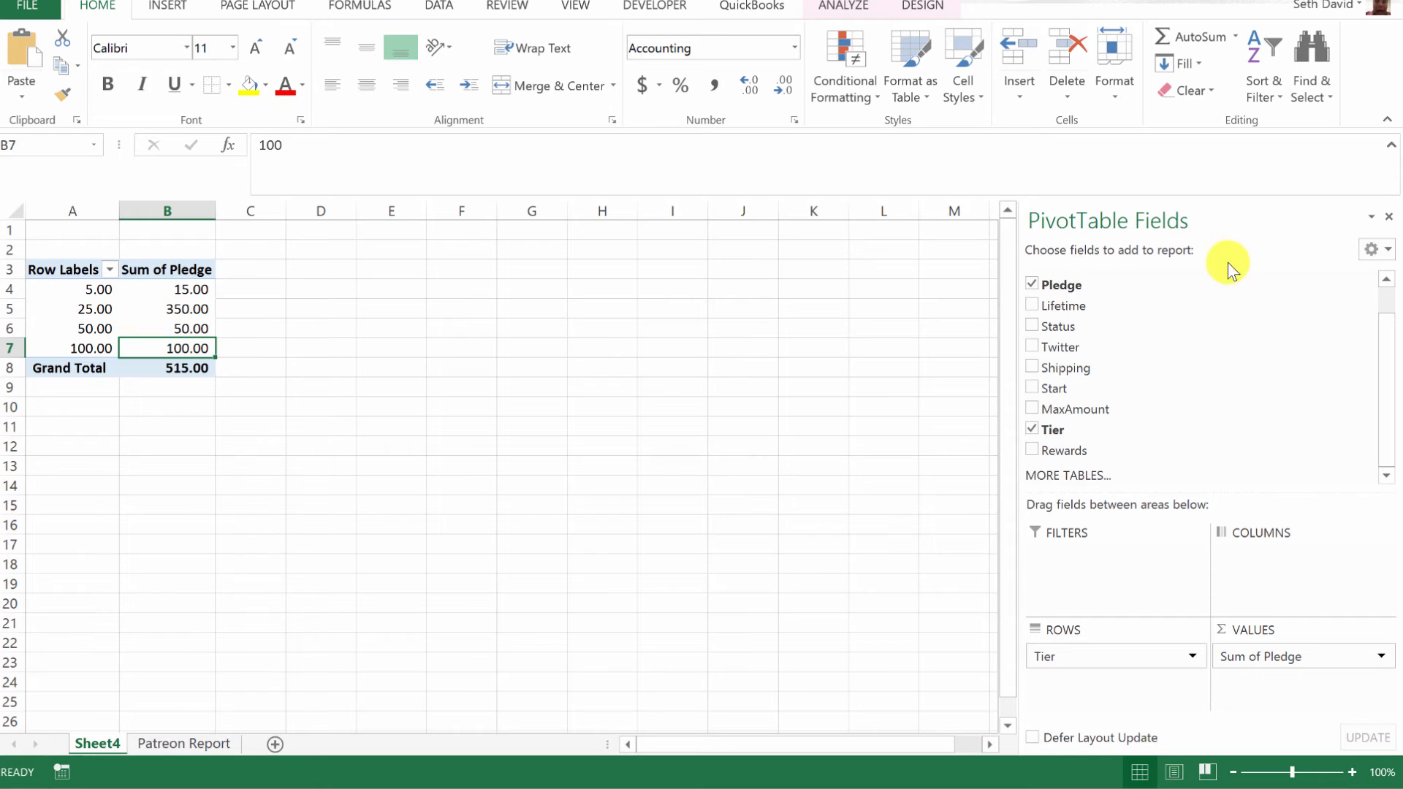
pyautogui.scroll(1, 1272, 358)
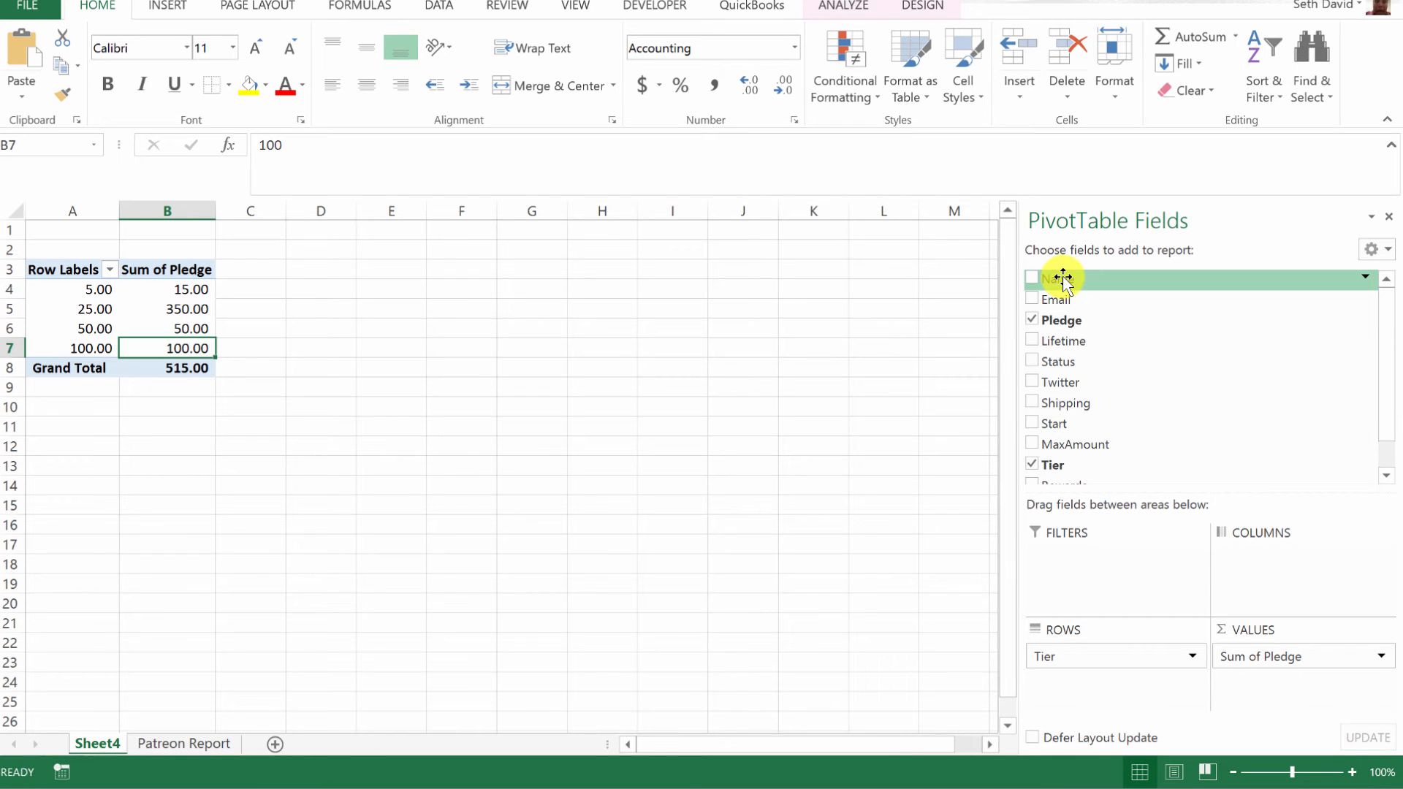
pyautogui.moveTo(1063, 281); pyautogui.dragTo(1121, 684)
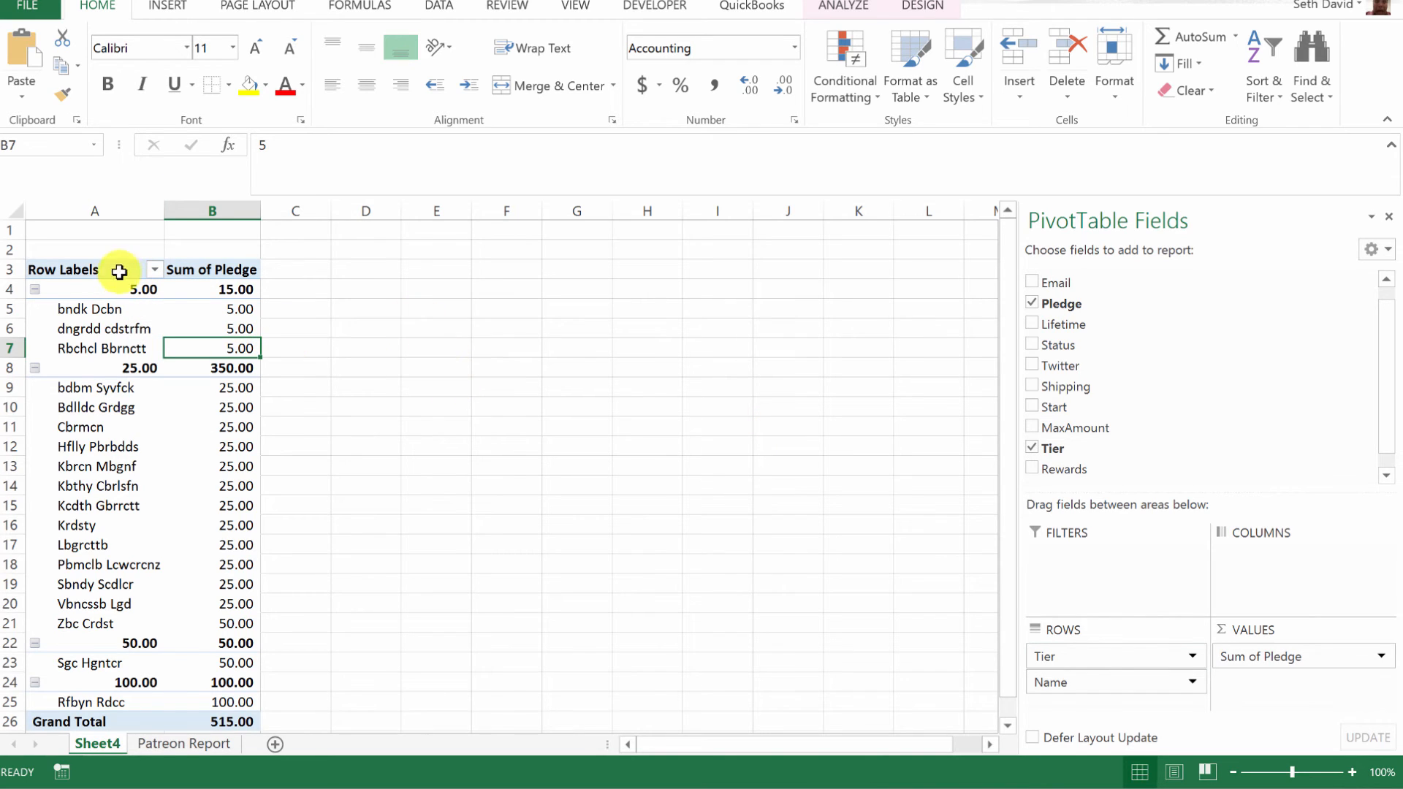
pyautogui.click(84, 312)
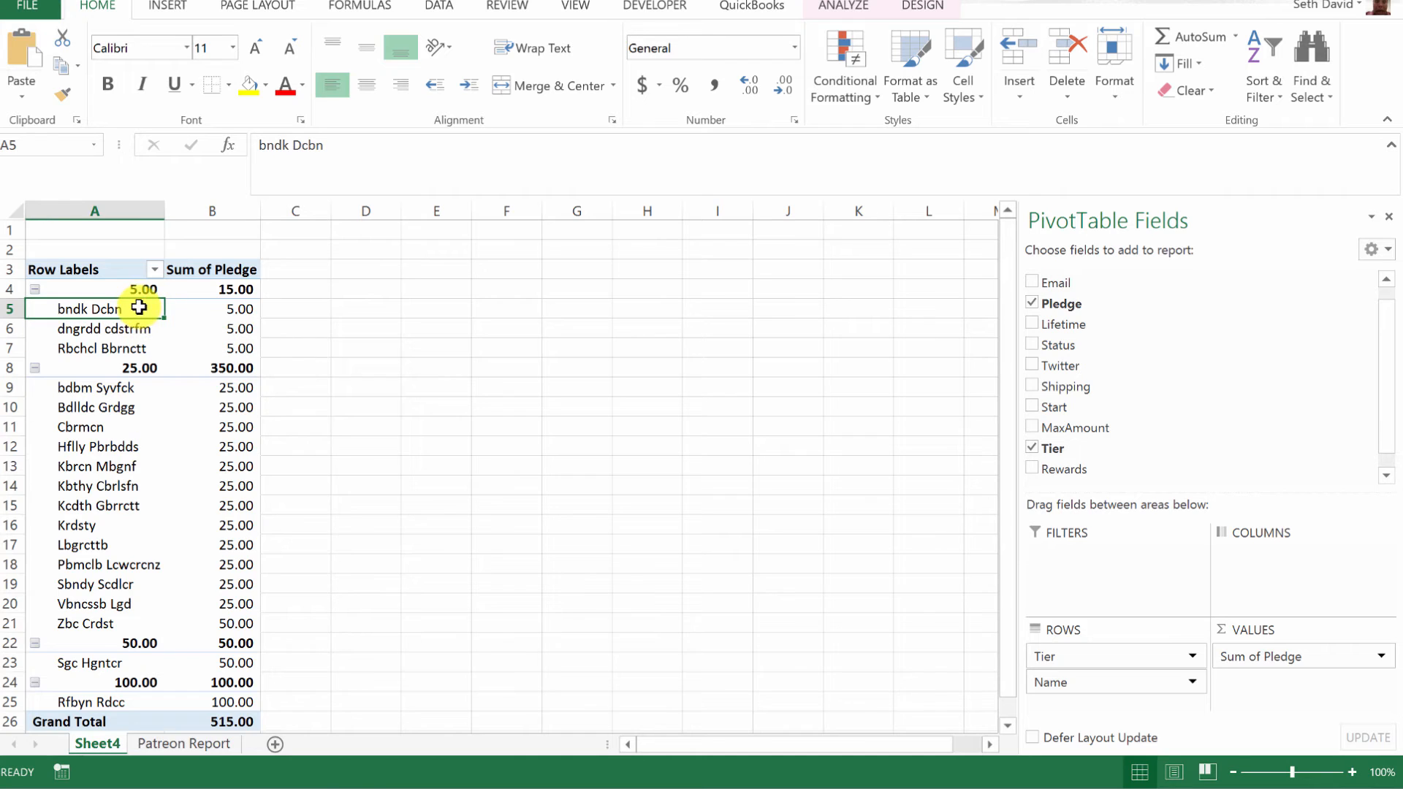
pyautogui.scroll(-2, 136, 321)
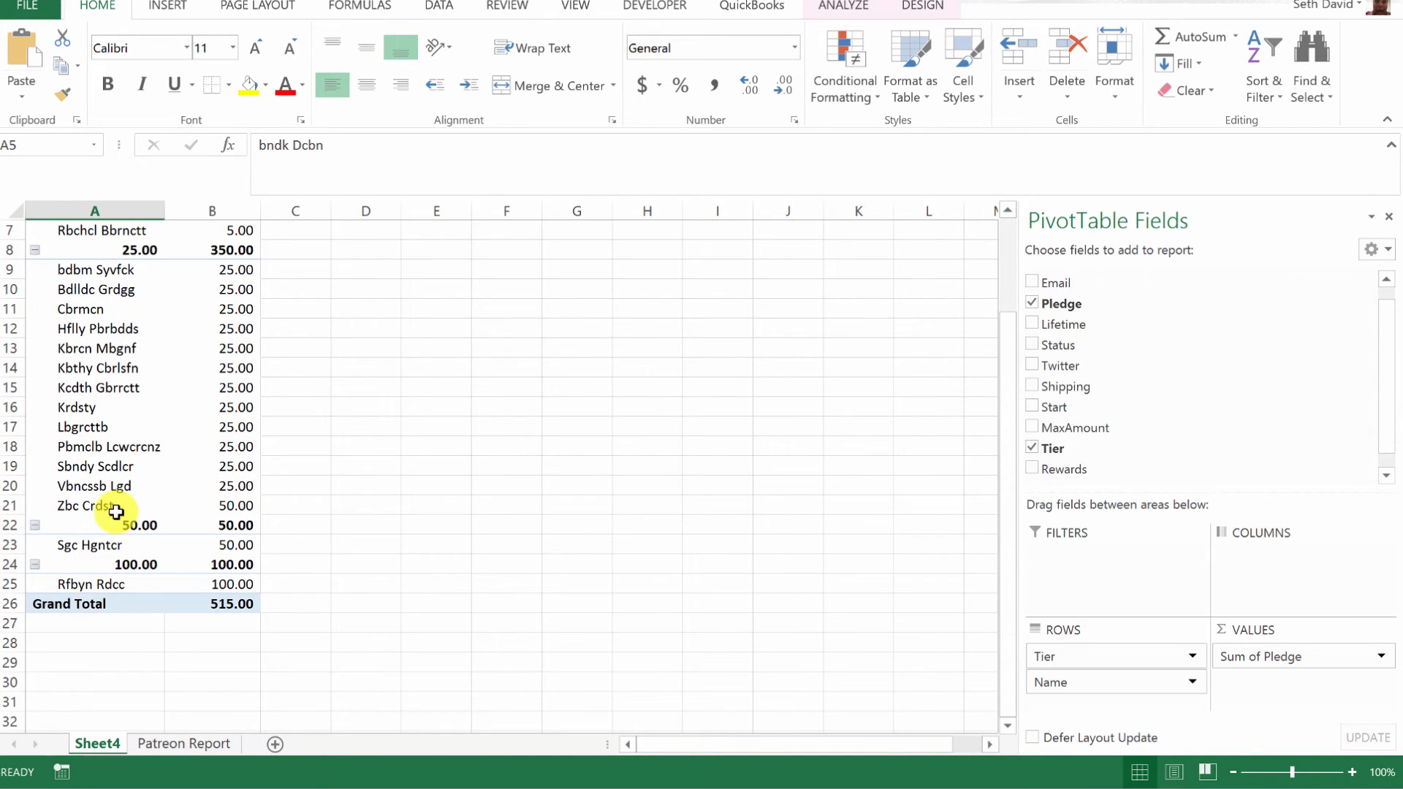
pyautogui.scroll(2, 106, 511)
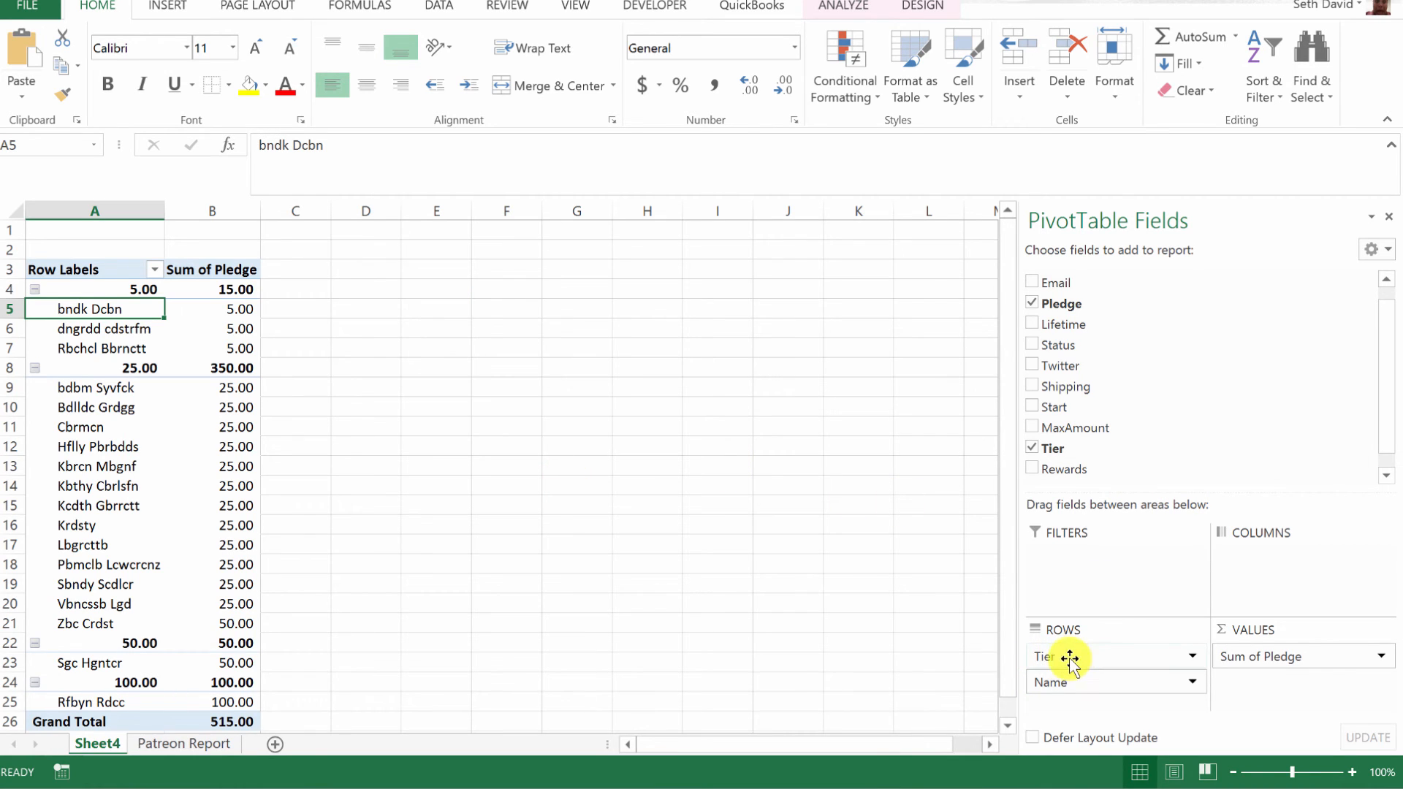
# Step: Move Tier from the PivotTable rows to the columns and check the first patron's pledge across the tiers and its row total
pyautogui.moveTo(1071, 657); pyautogui.dragTo(1288, 560)
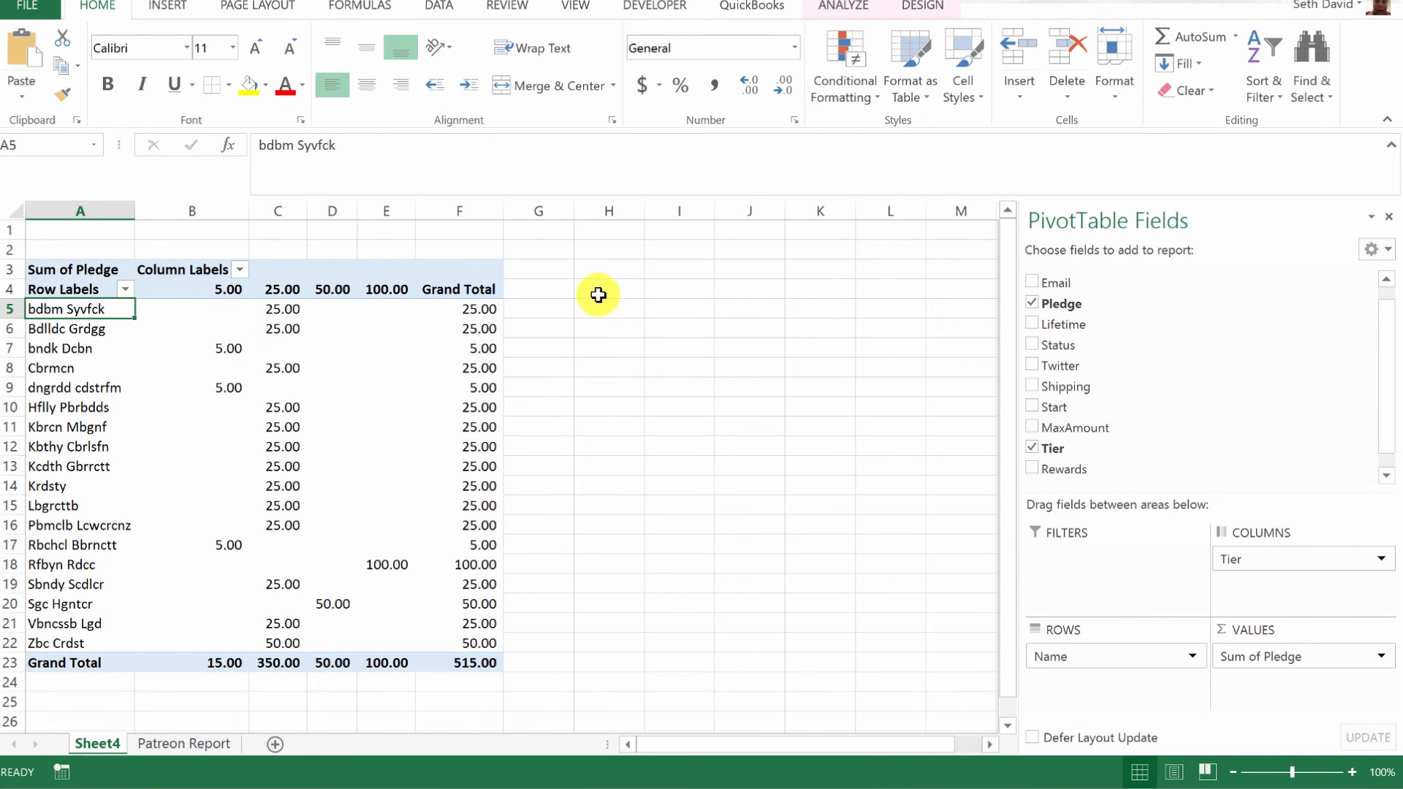
pyautogui.click(553, 309)
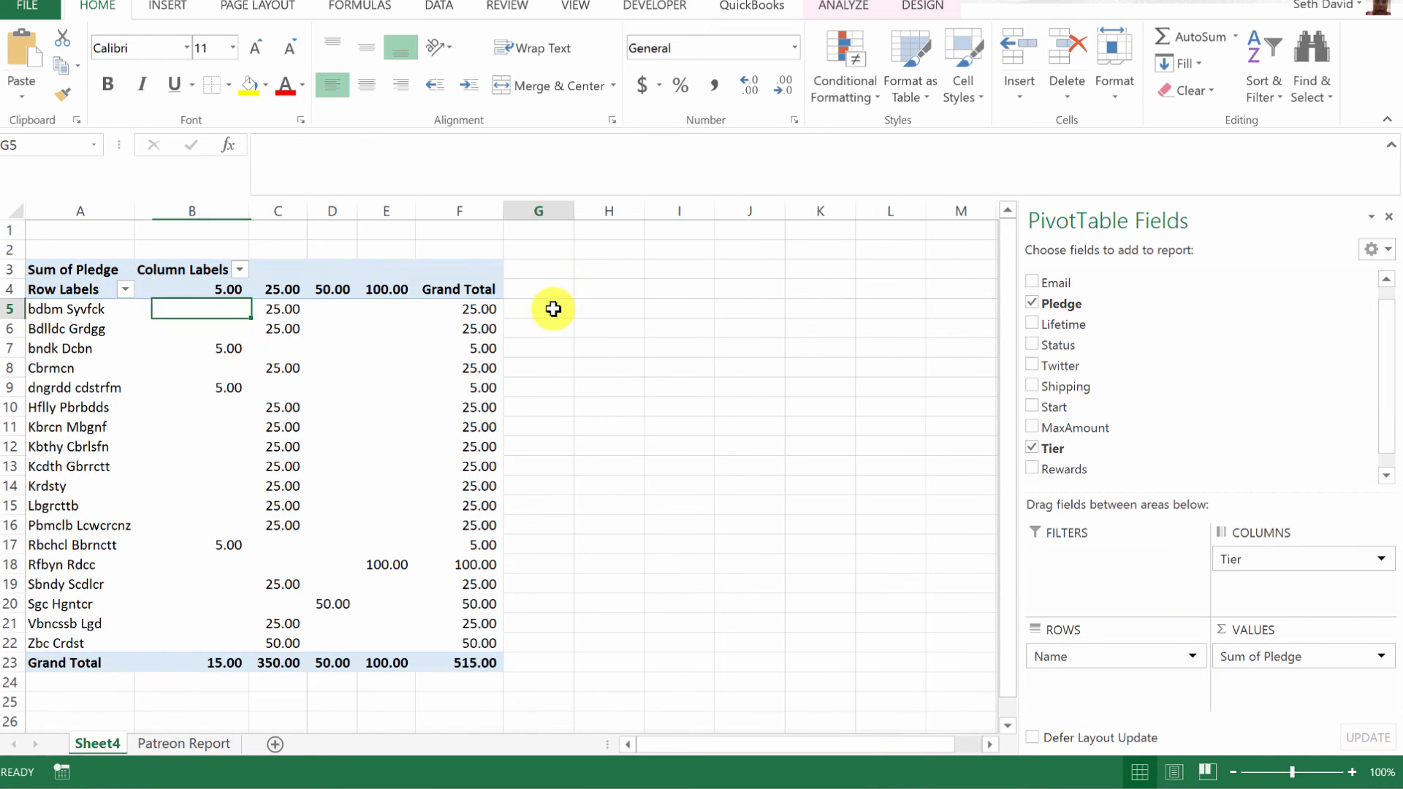
pyautogui.click(209, 286)
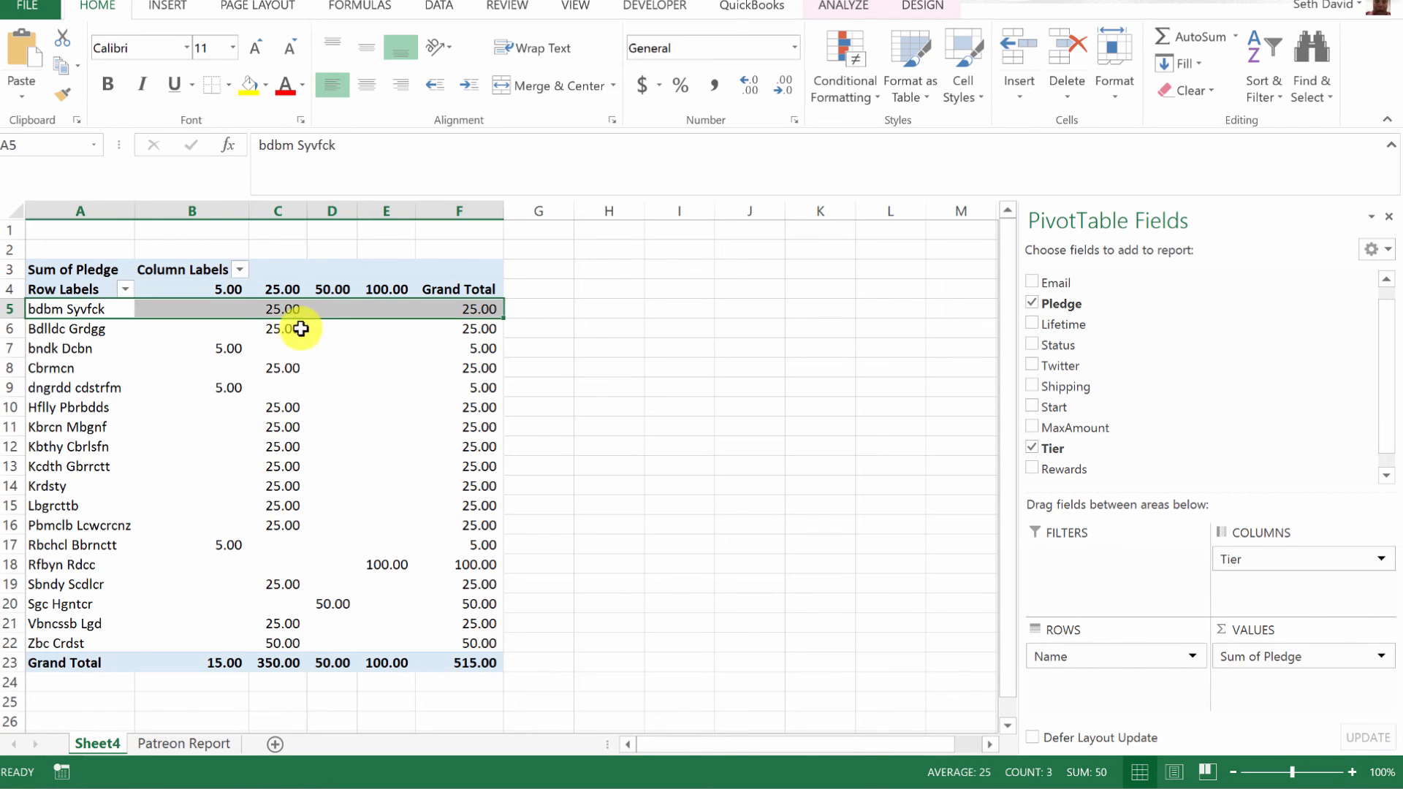
pyautogui.click(58, 310)
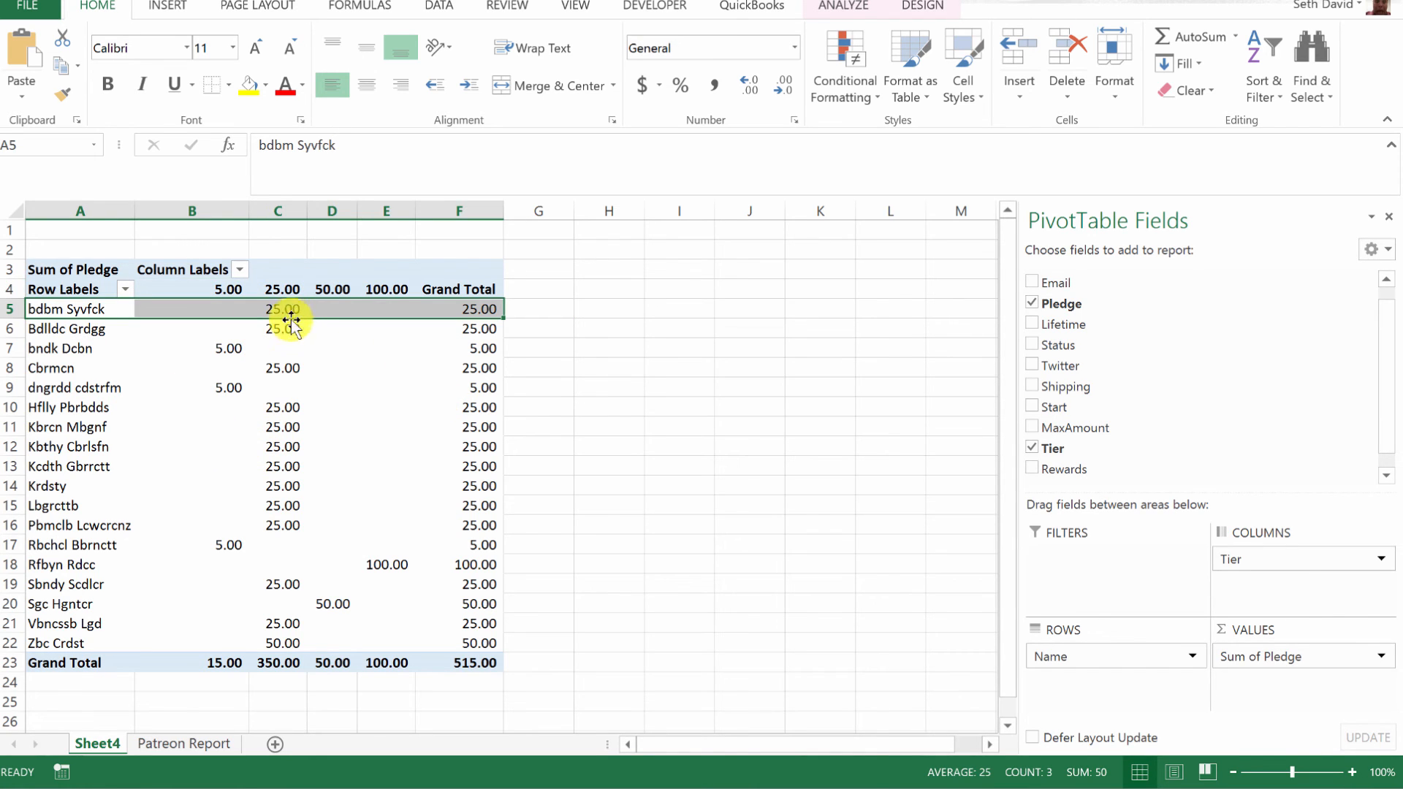
pyautogui.click(208, 699)
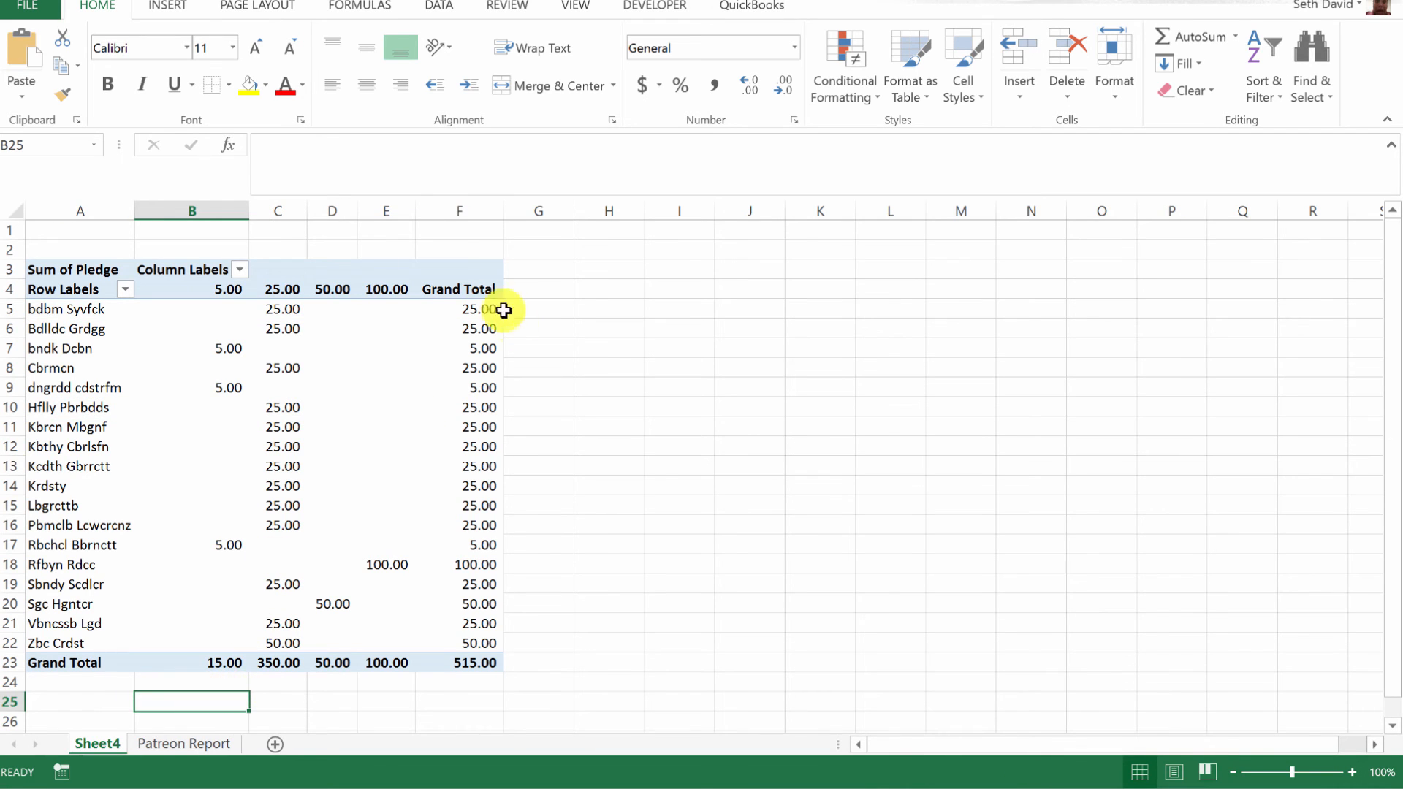
pyautogui.click(476, 306)
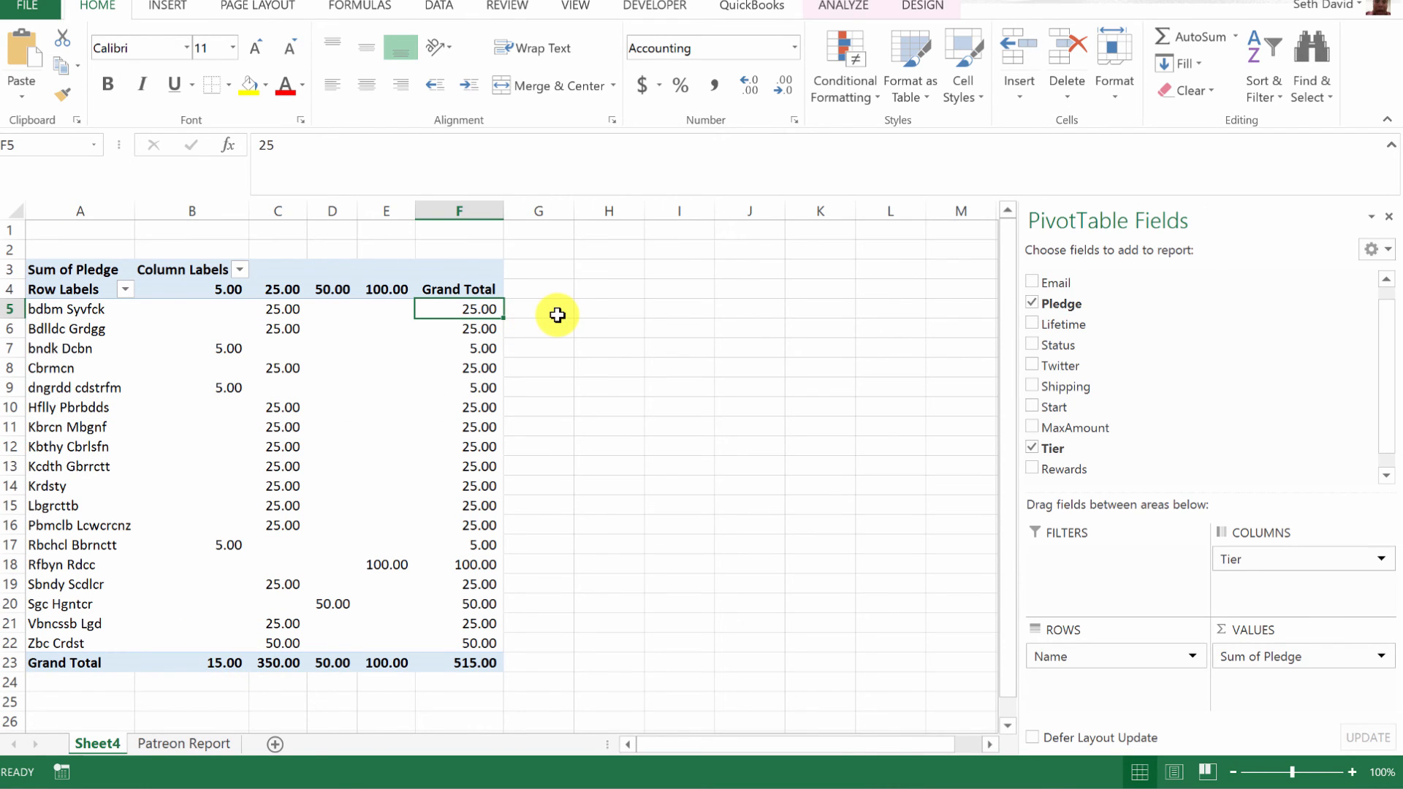